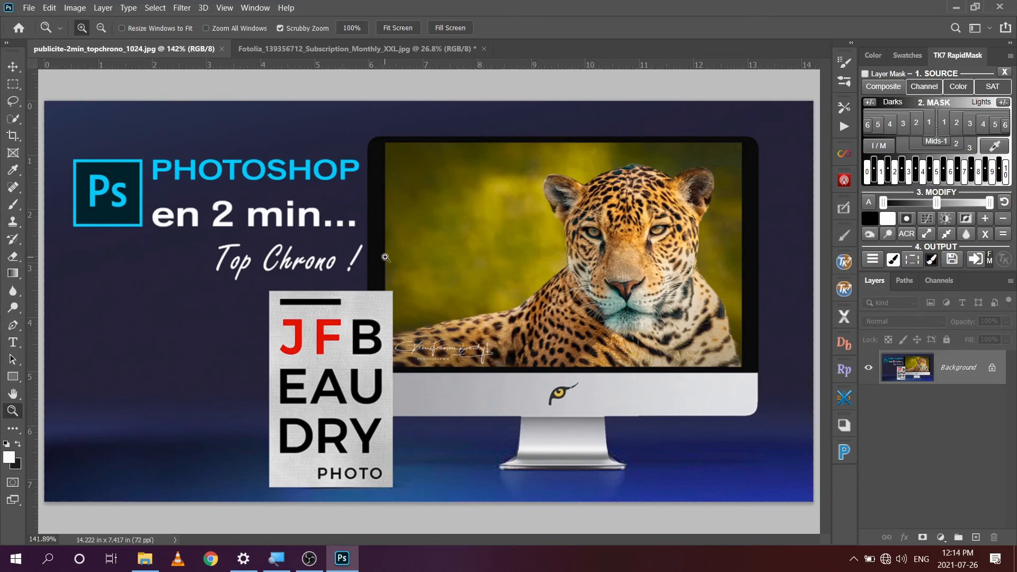
- Add a Gradient Map adjustment layer above the background of the woman's portrait photo
left_click(380, 46)
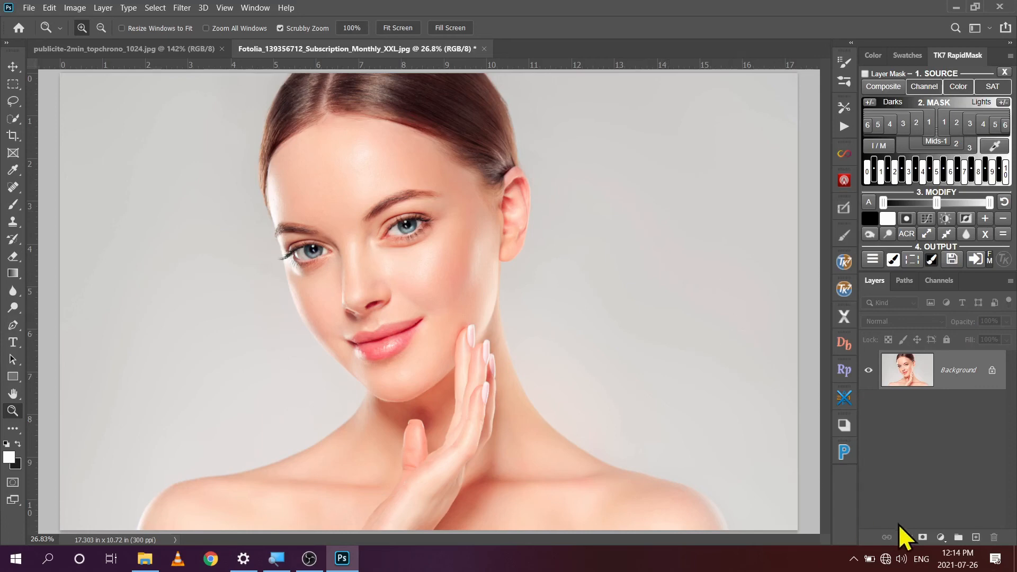
left_click(941, 538)
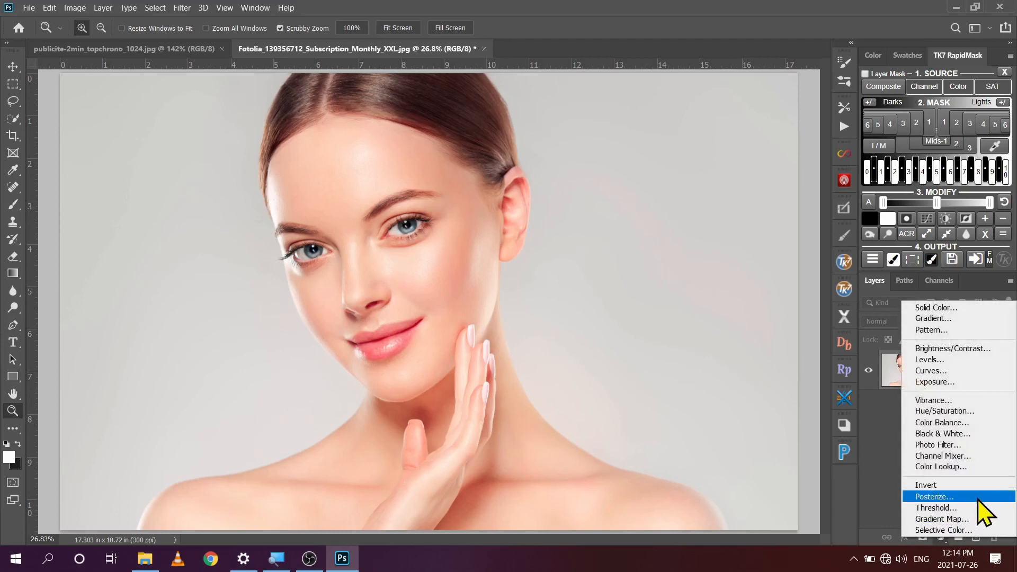
left_click(958, 519)
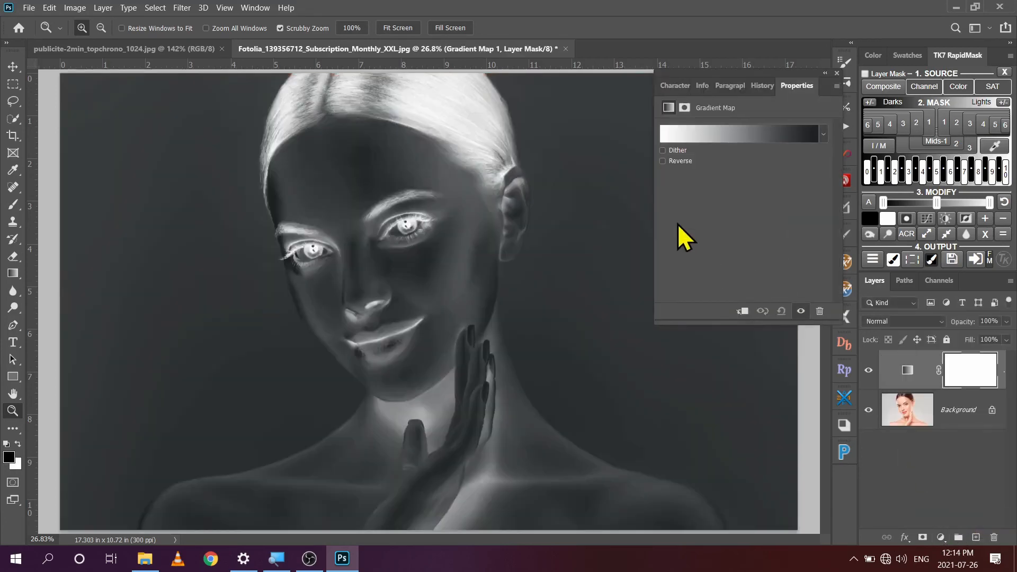
- Apply the black-to-white Foreground to Background preset from Basics to the gradient map and set the layer's blend mode to Luminosity
left_click(729, 135)
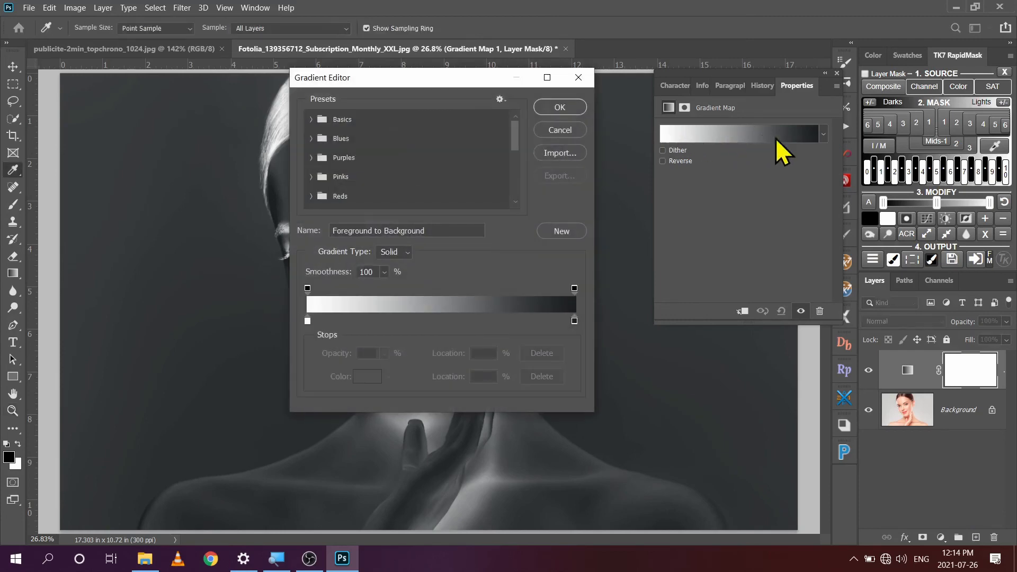
left_click(312, 119)
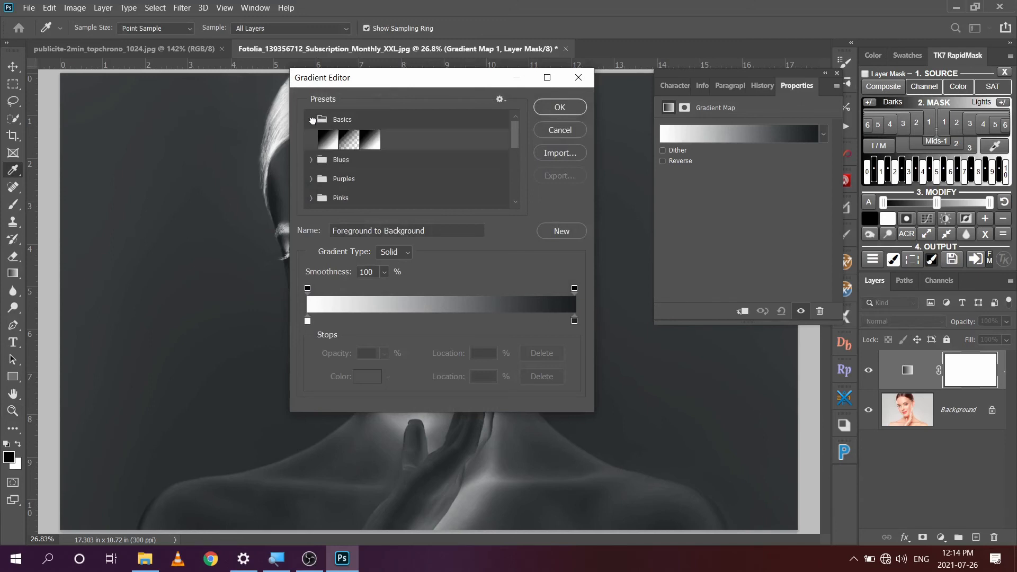
left_click(324, 142)
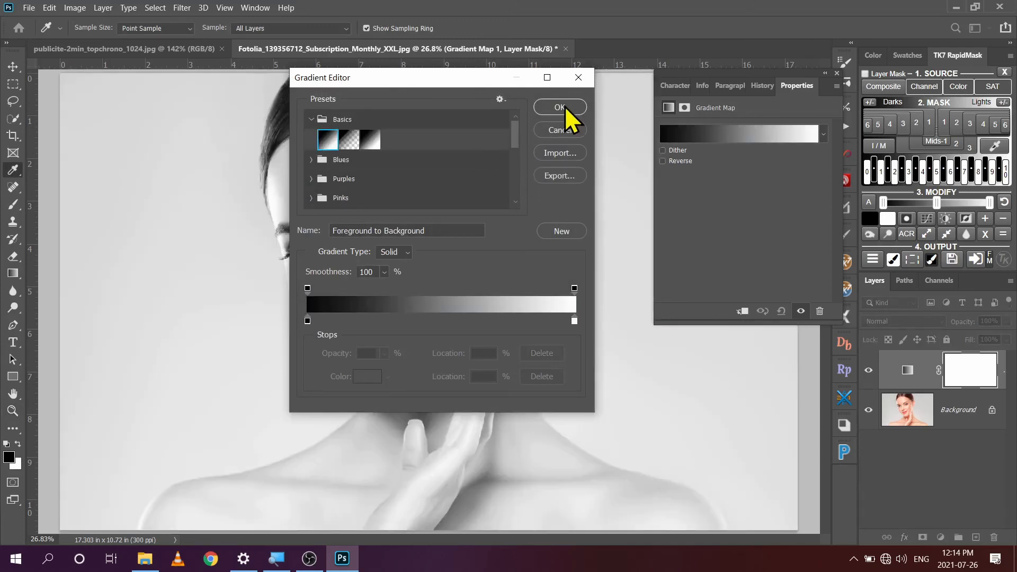
left_click(560, 106)
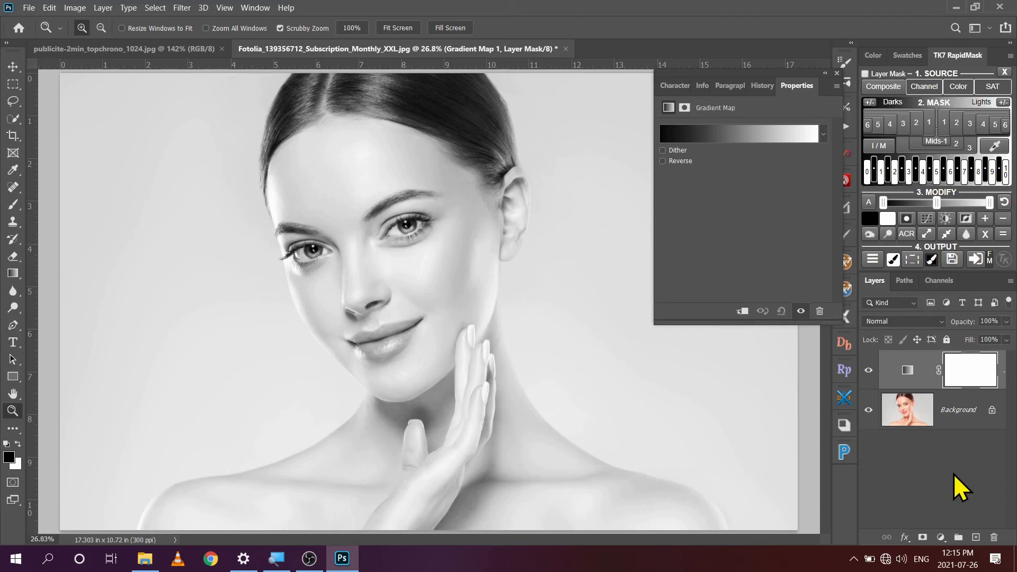
left_click(939, 320)
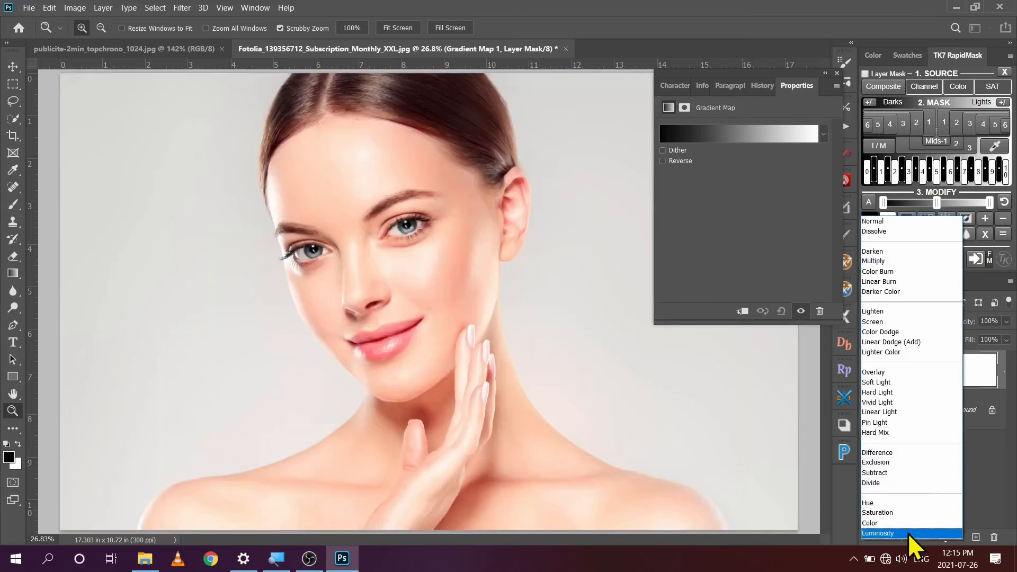
left_click(908, 533)
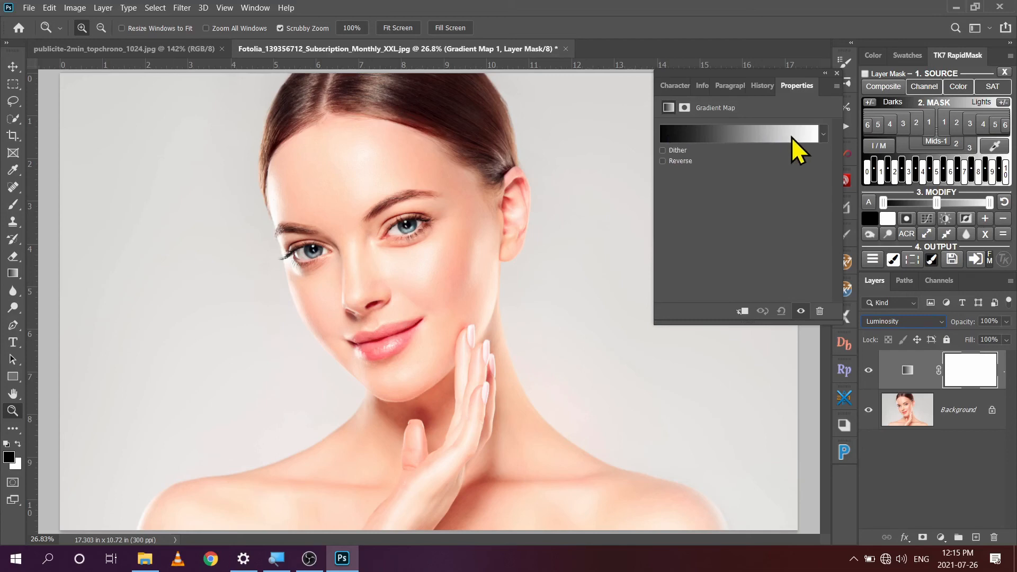
- Add a colour stop at 50% on the gradient map's gradient and set its brightness to 50%
left_click(755, 135)
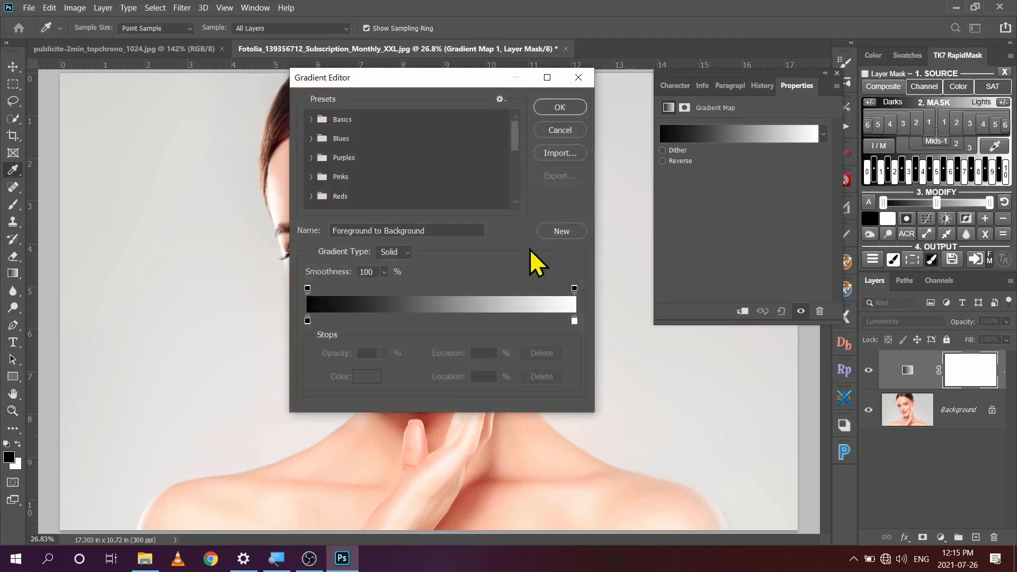
left_click_drag(450, 79, 243, 88)
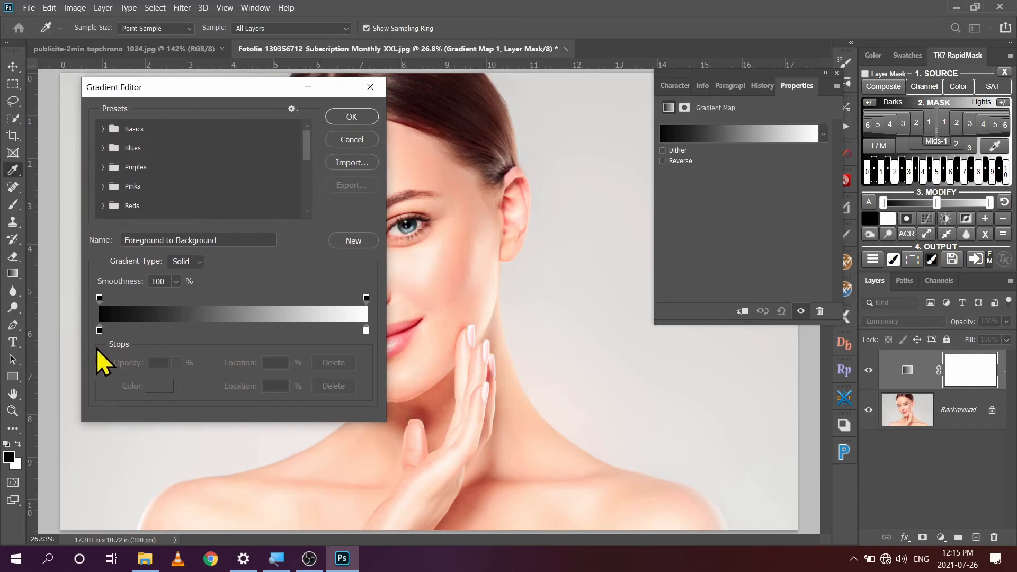
left_click(232, 330)
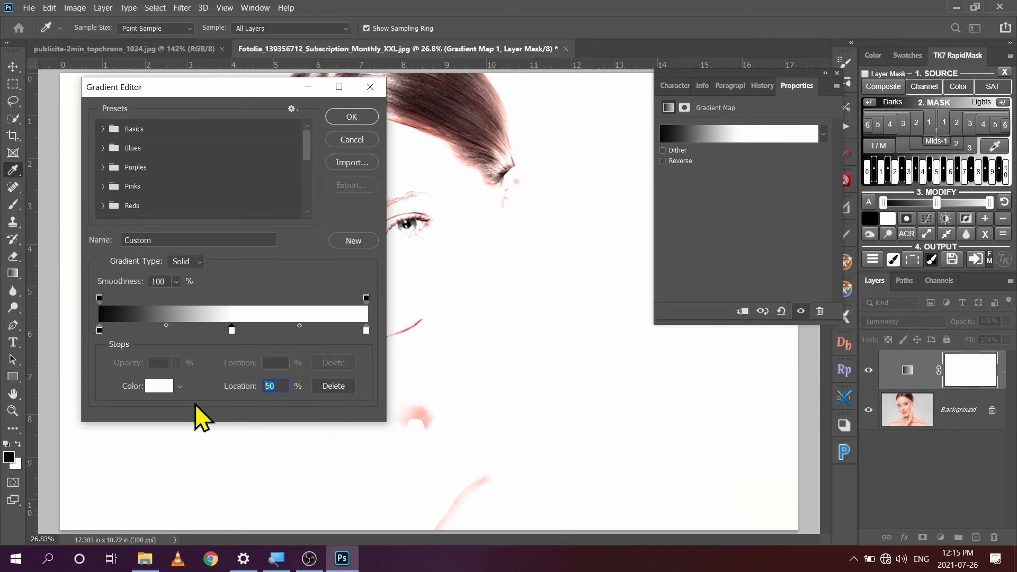
type("50")
double_click(233, 331)
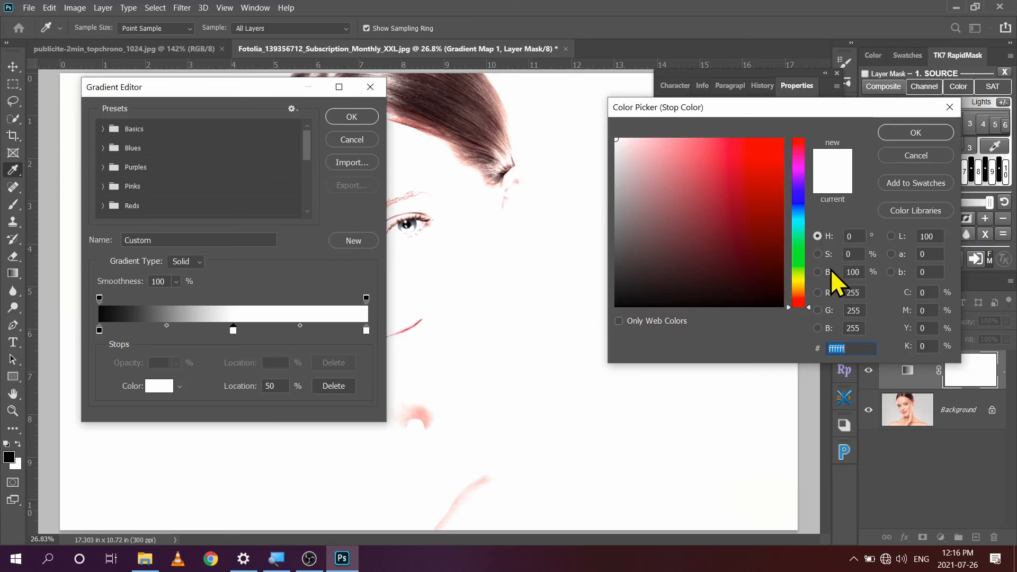
left_click(851, 273)
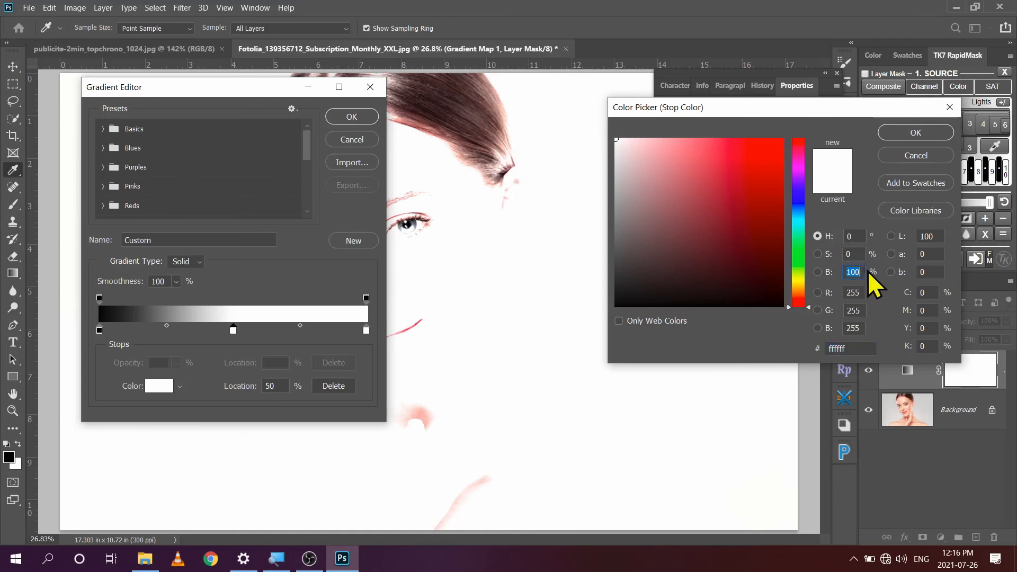
type("50")
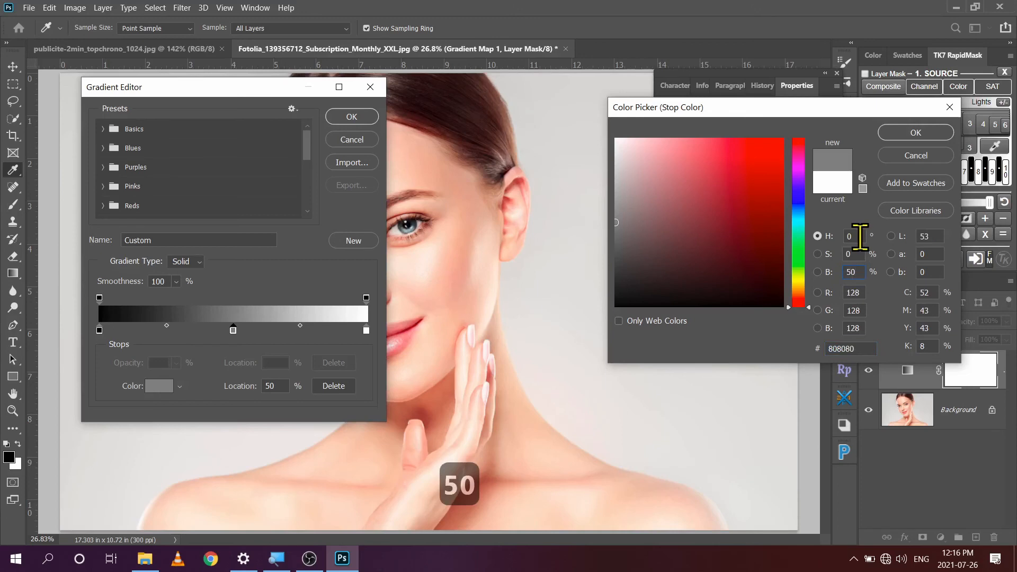
left_click(916, 132)
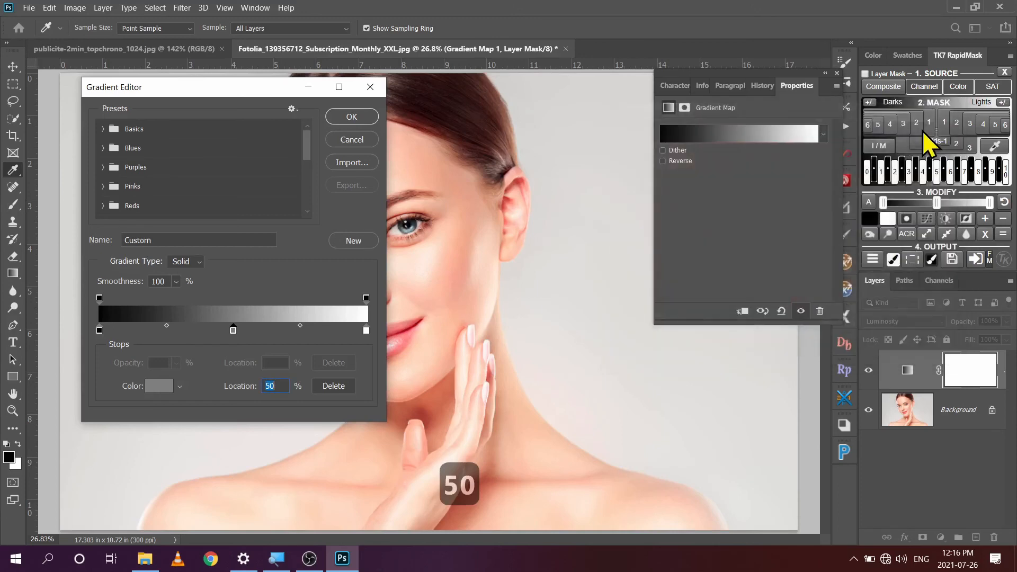
- Add a colour stop at 75% on the gradient and set its brightness to 75%
left_click(299, 332)
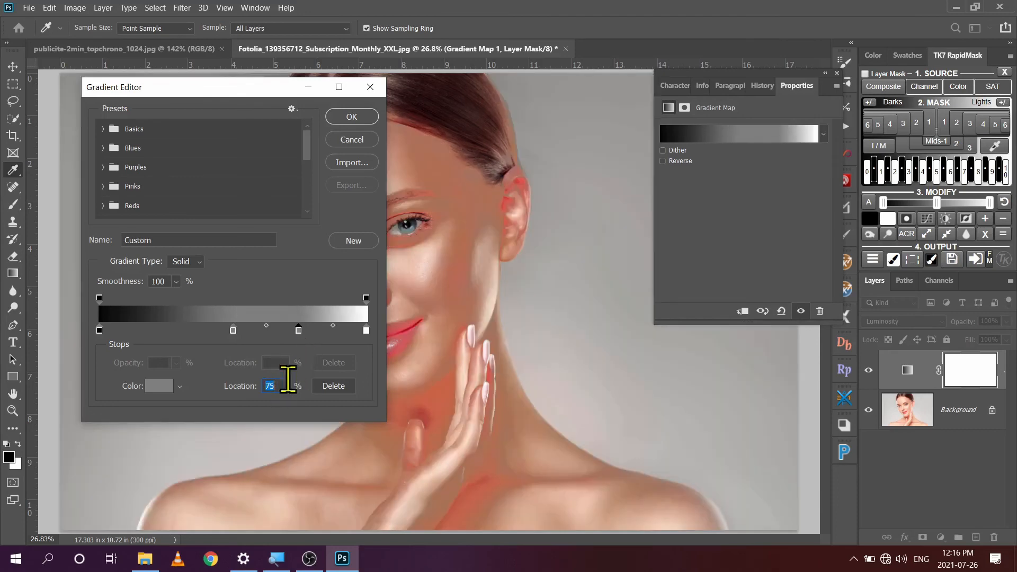
double_click(299, 331)
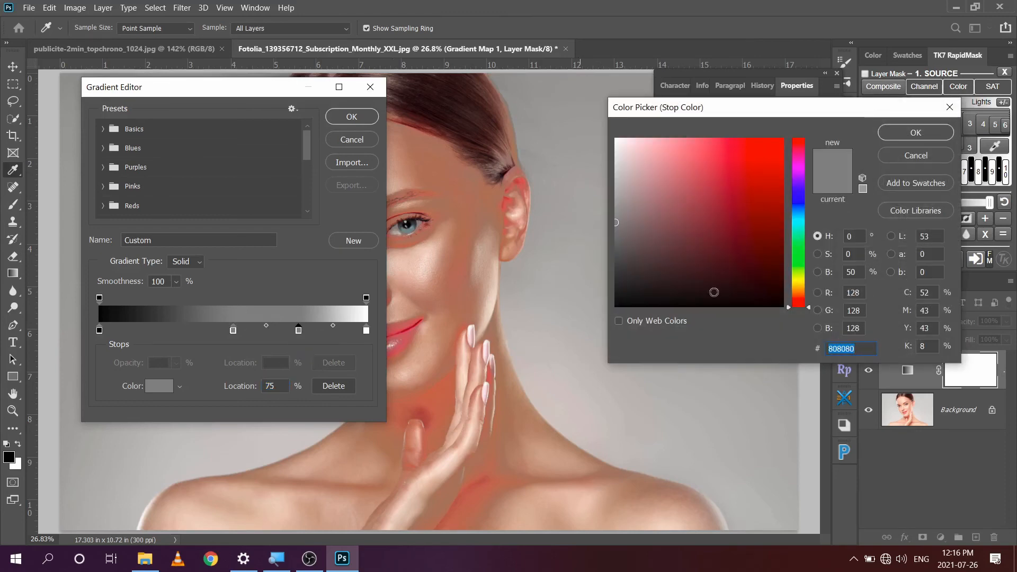
left_click(847, 272)
type("75")
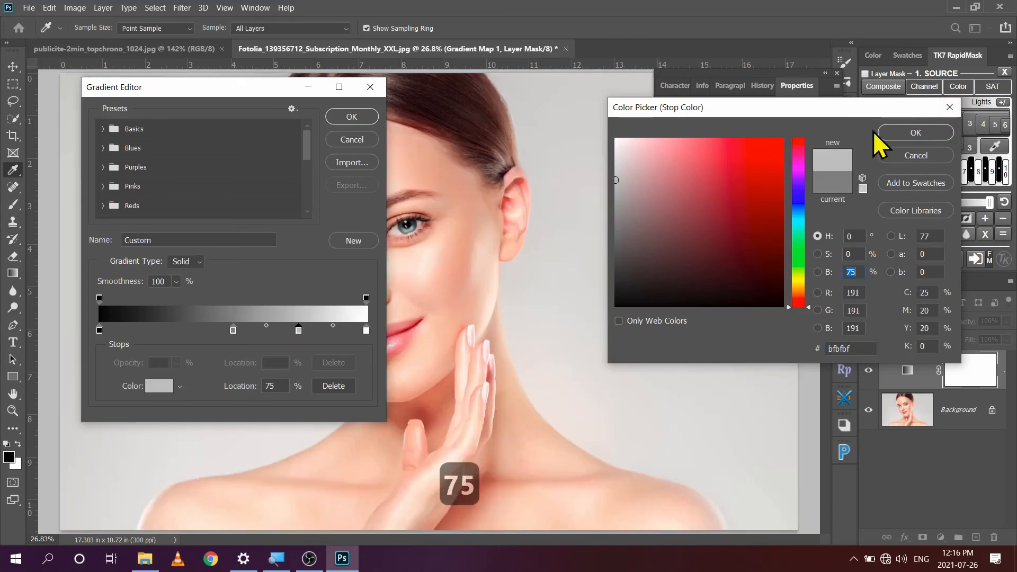
left_click(913, 133)
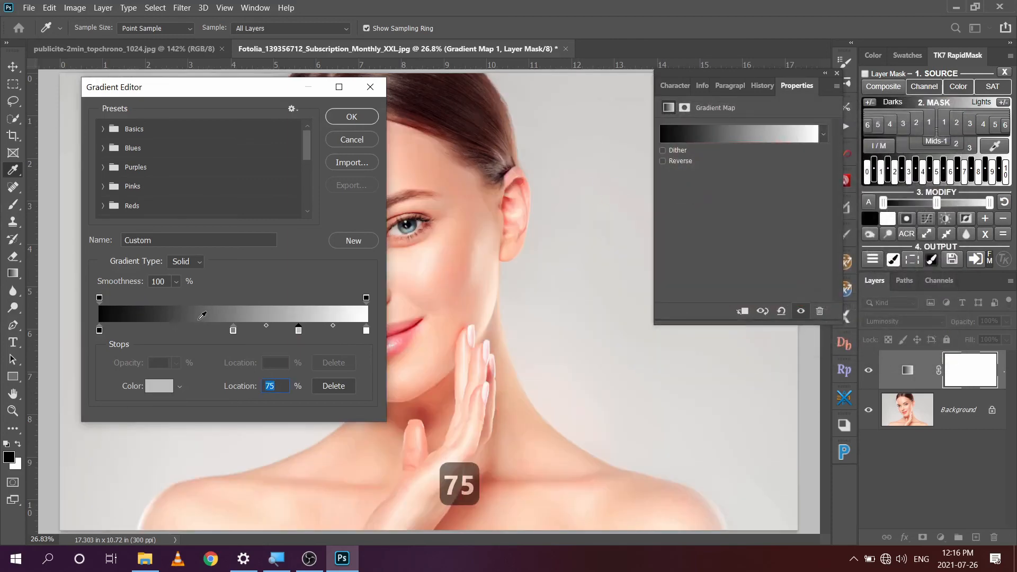
- Add a colour stop at 25% on the gradient and set its brightness to 25%
left_click(163, 330)
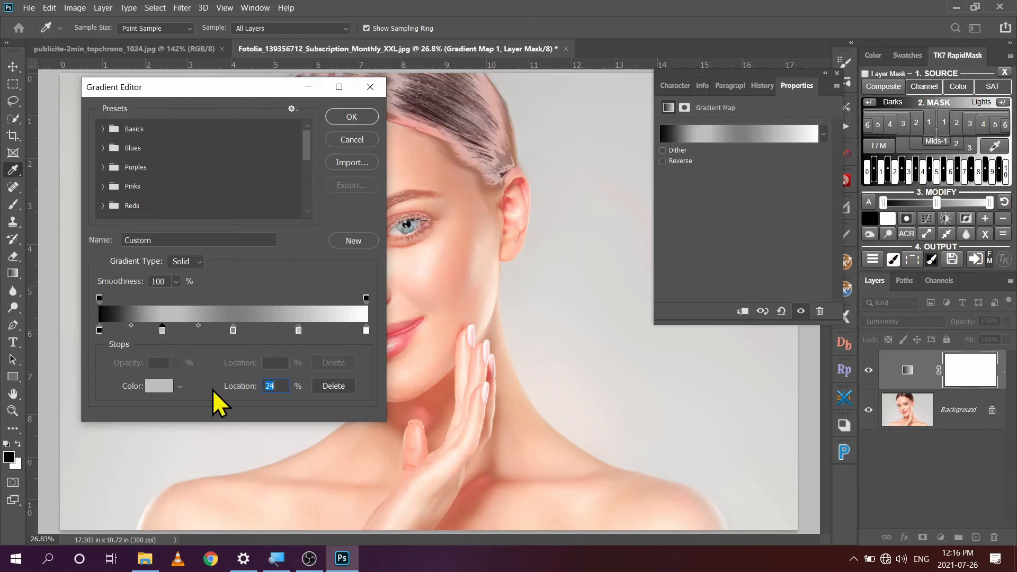
type("25")
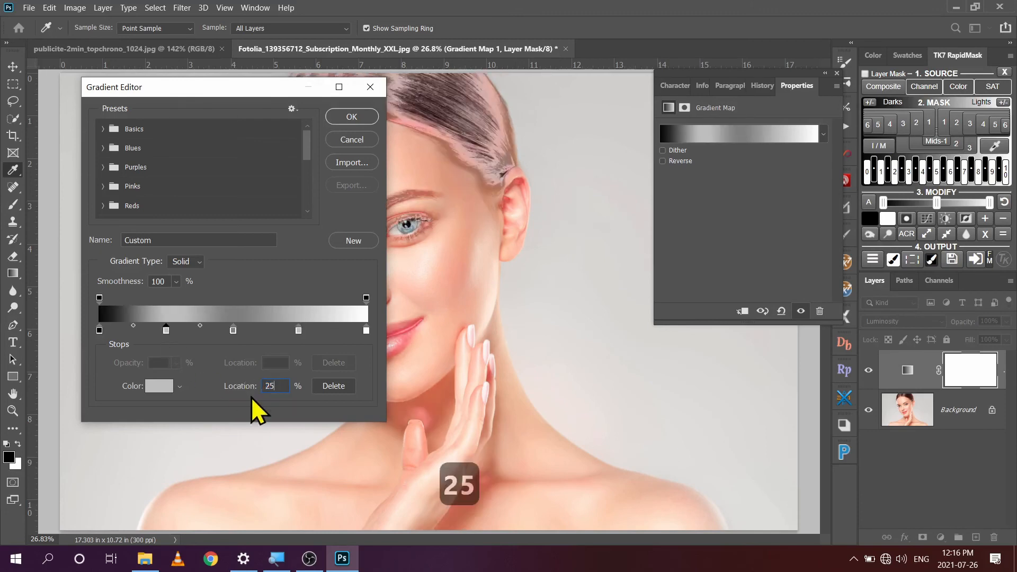
double_click(166, 330)
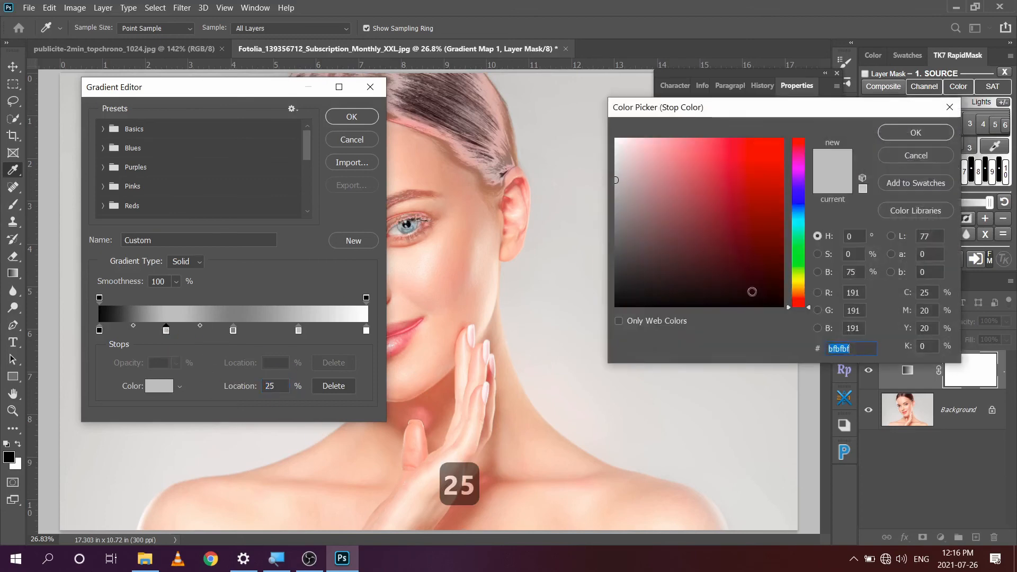
left_click(838, 272)
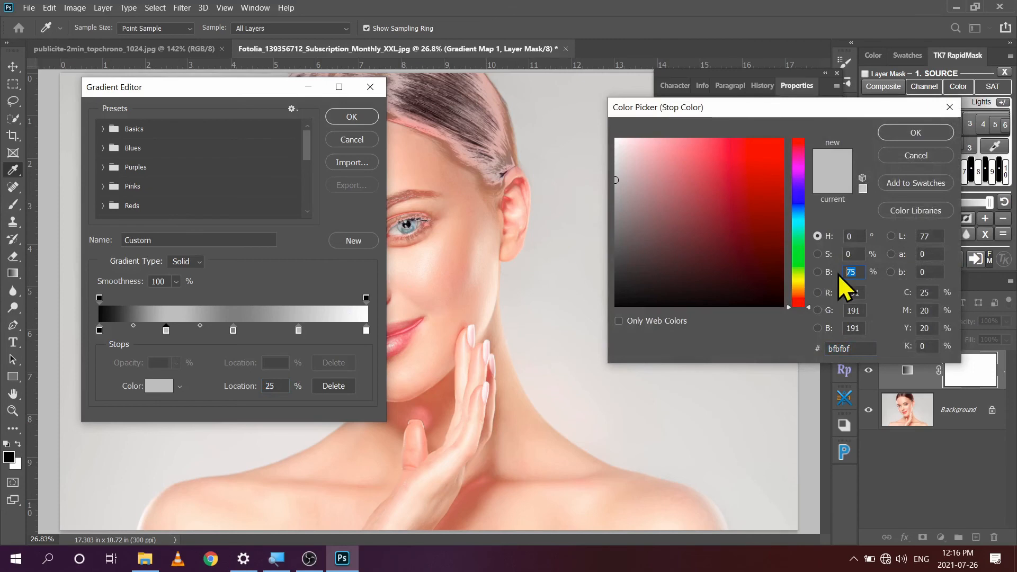
type("25")
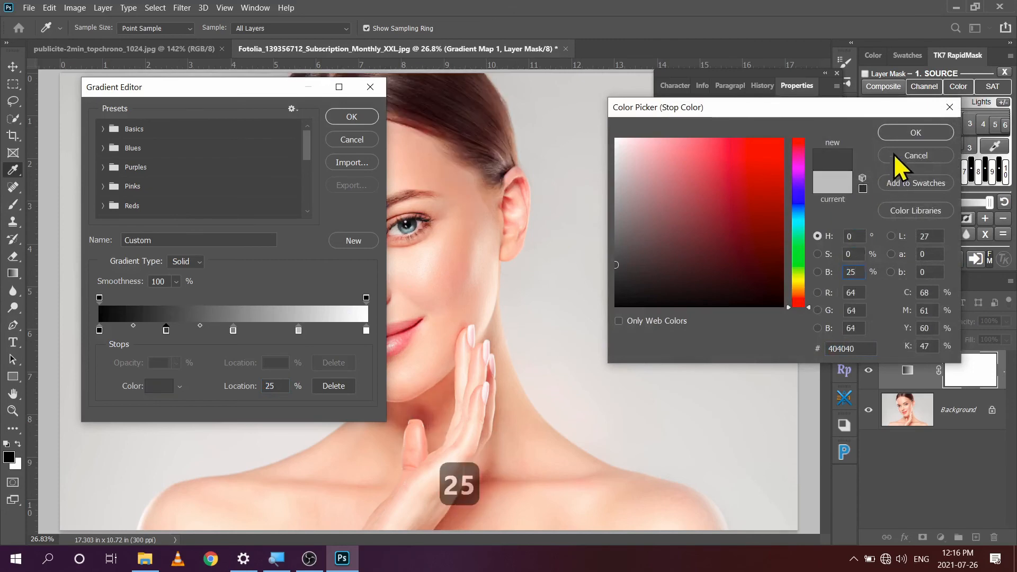
left_click(907, 131)
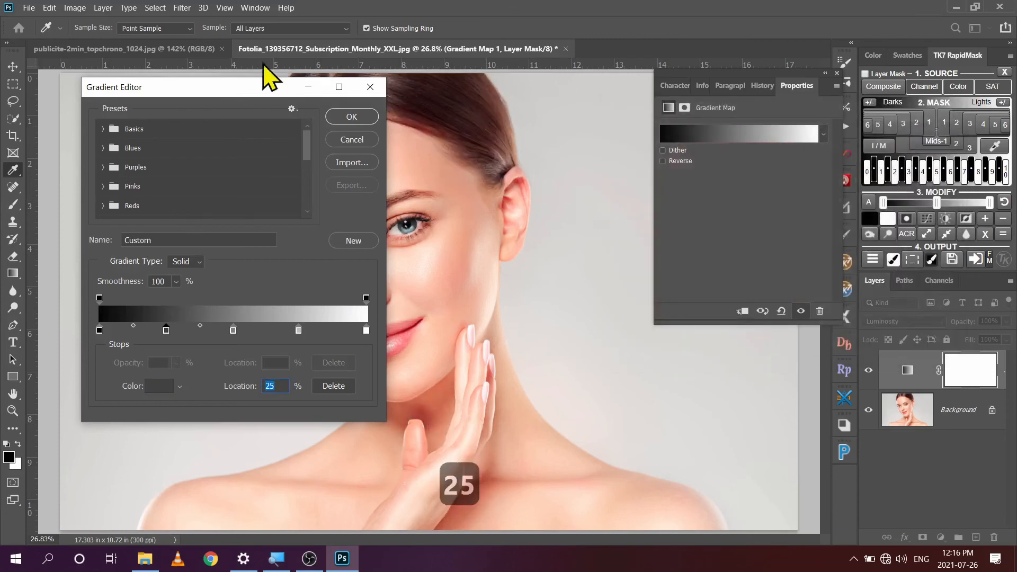
- Uncover the portrait's face, then shift the dark gray stop to about 32% and the black stop to about 17%
left_click_drag(238, 88, 795, 47)
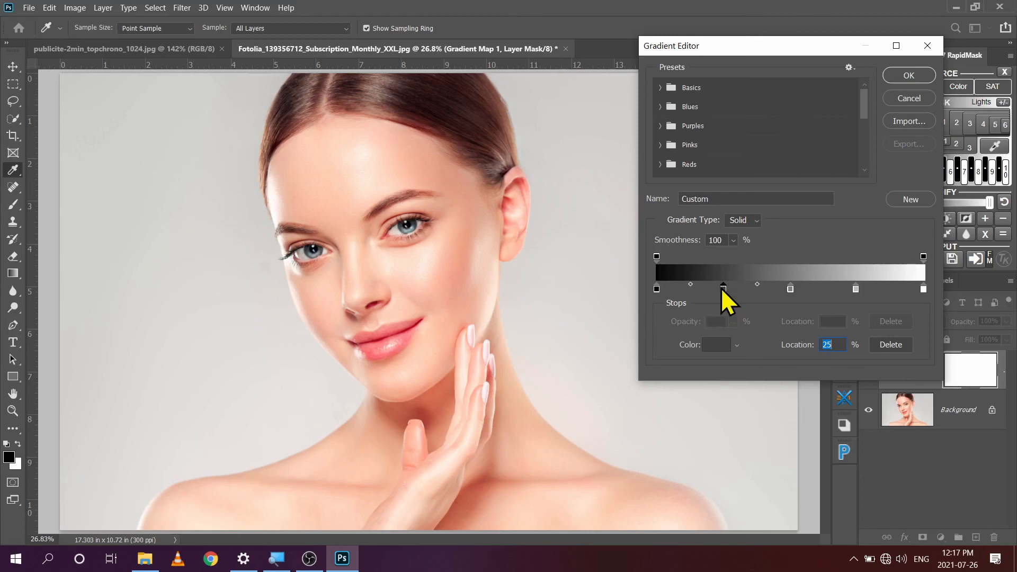
left_click_drag(723, 288, 744, 290)
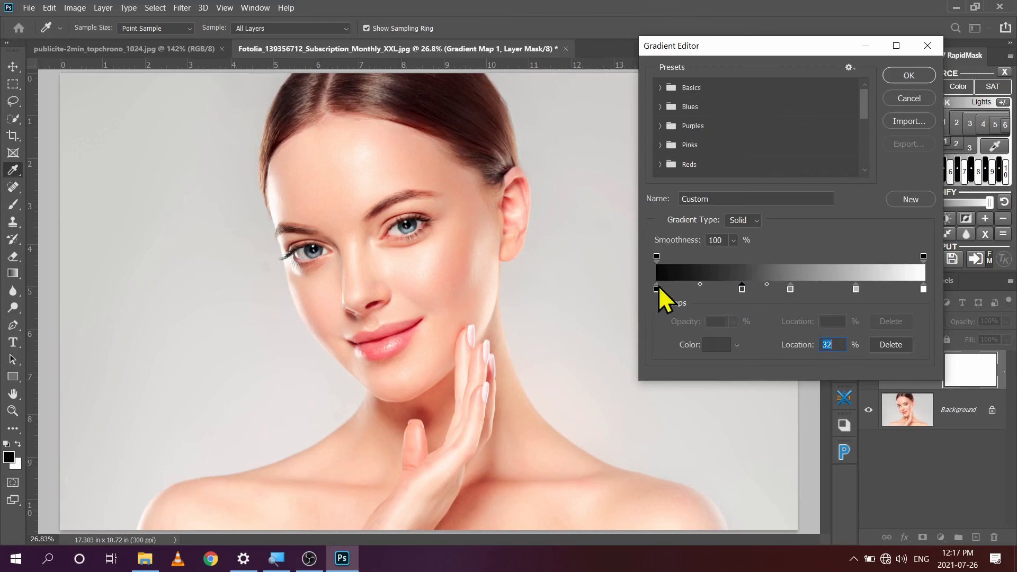
left_click_drag(658, 289, 664, 288)
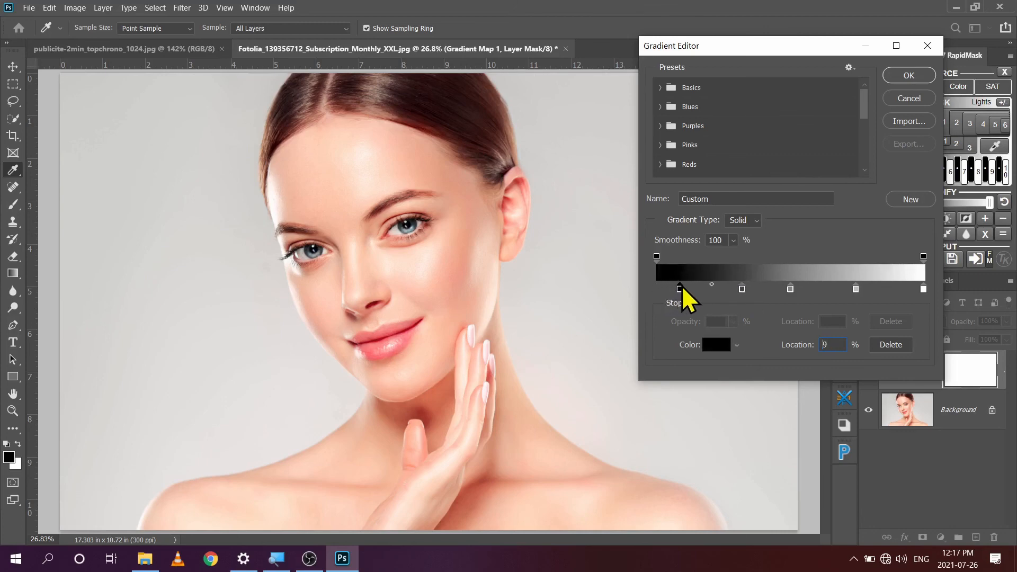
left_click_drag(681, 286, 703, 284)
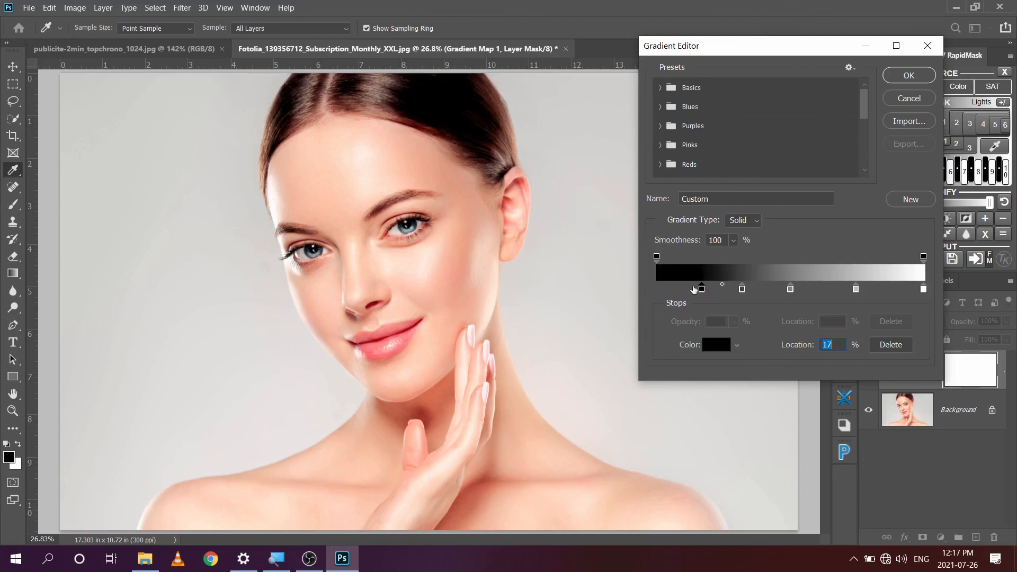
- Adjust the light gray stop to a location of about 73%
left_click(856, 289)
left_click_drag(855, 289, 839, 289)
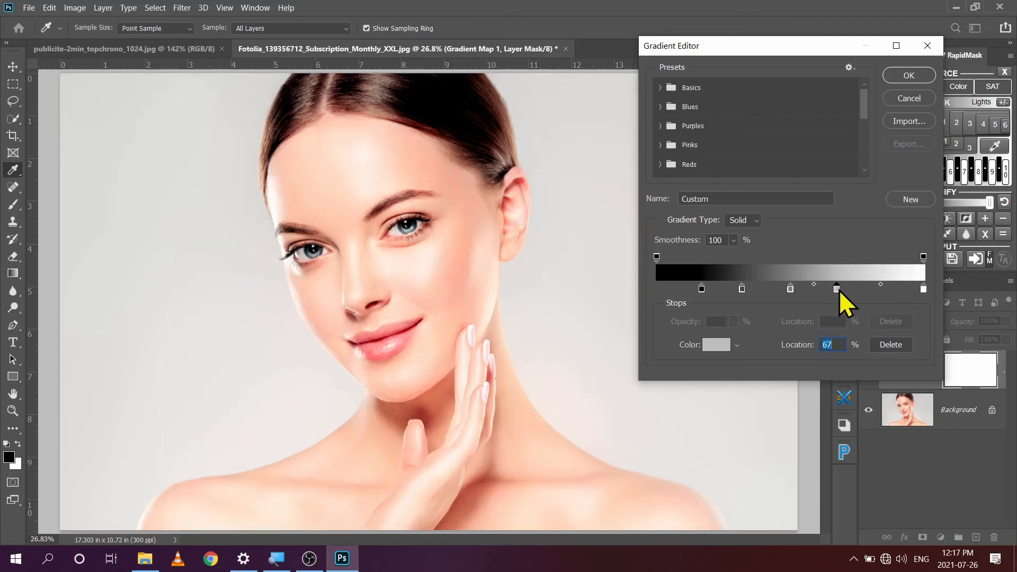
left_click_drag(839, 290, 853, 289)
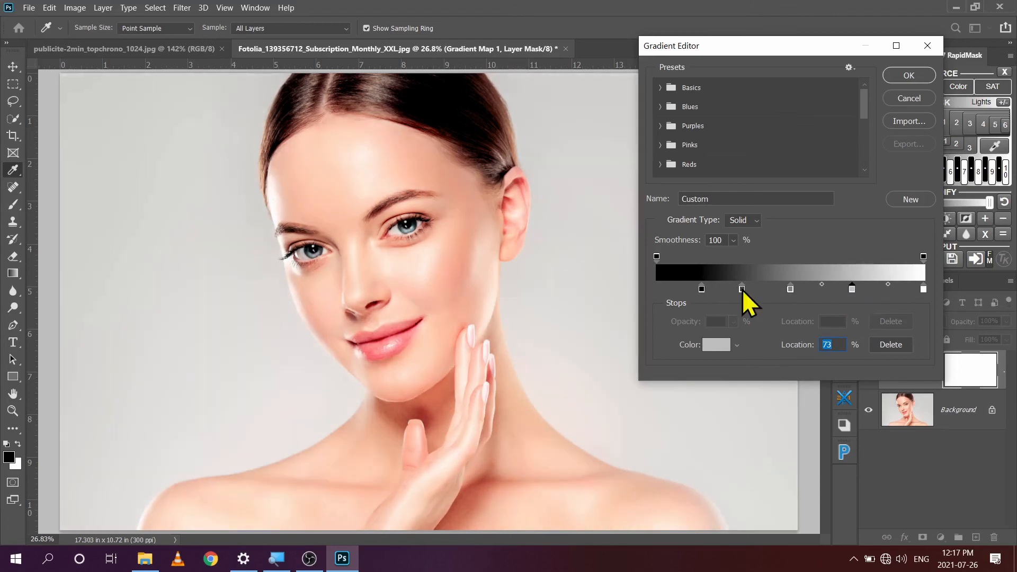
- Deepen the tones by shifting the dark gray stop towards white, the mid-gray stop to about 55% and the black stop to about 26%
left_click_drag(744, 290, 746, 290)
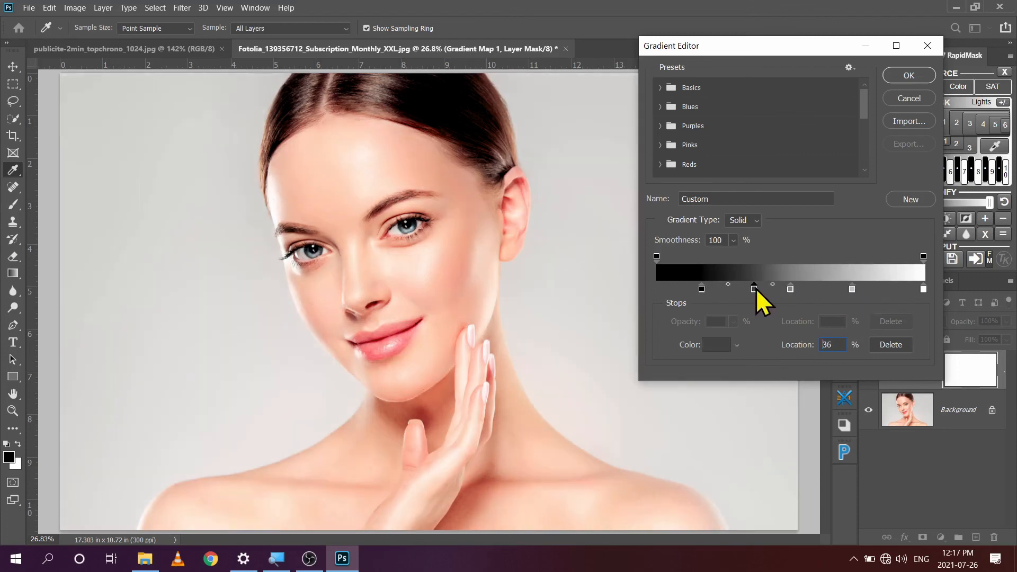
left_click_drag(760, 289, 764, 289)
left_click(790, 290)
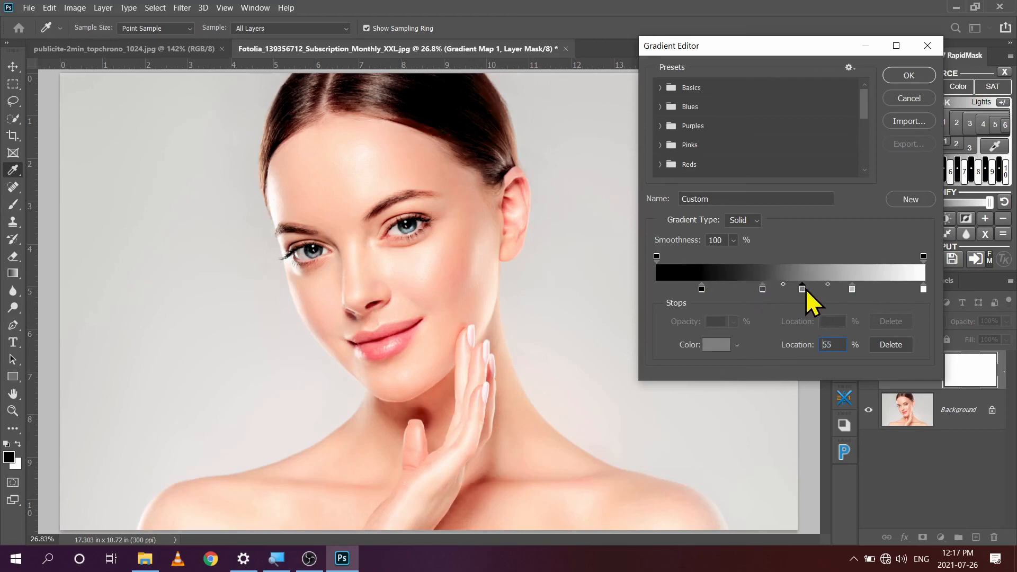
mouse_move(799, 288)
left_mouse_down()
mouse_move(788, 289)
mouse_move(806, 288)
left_mouse_up()
left_click_drag(703, 288, 726, 289)
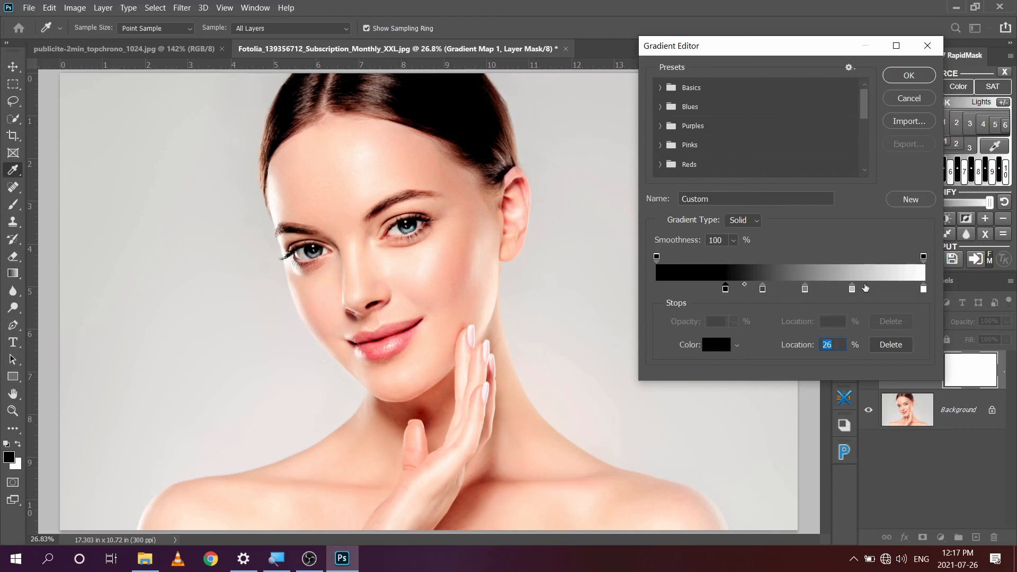
- Shift the mid-gray colour stop to a location of about 59% and accept the gradient
left_click(805, 289)
left_click_drag(808, 291, 814, 290)
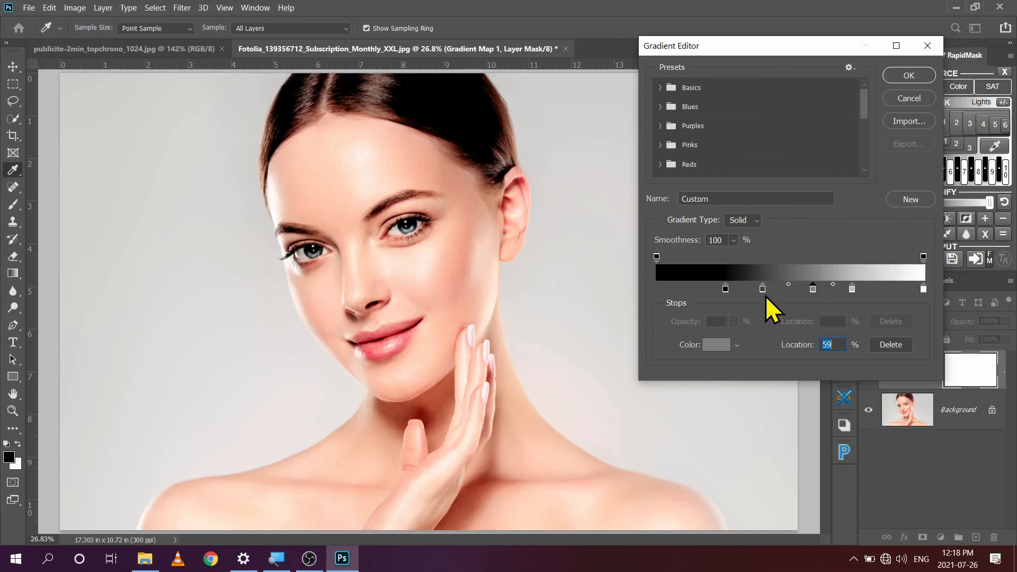
left_click(906, 75)
key("z")
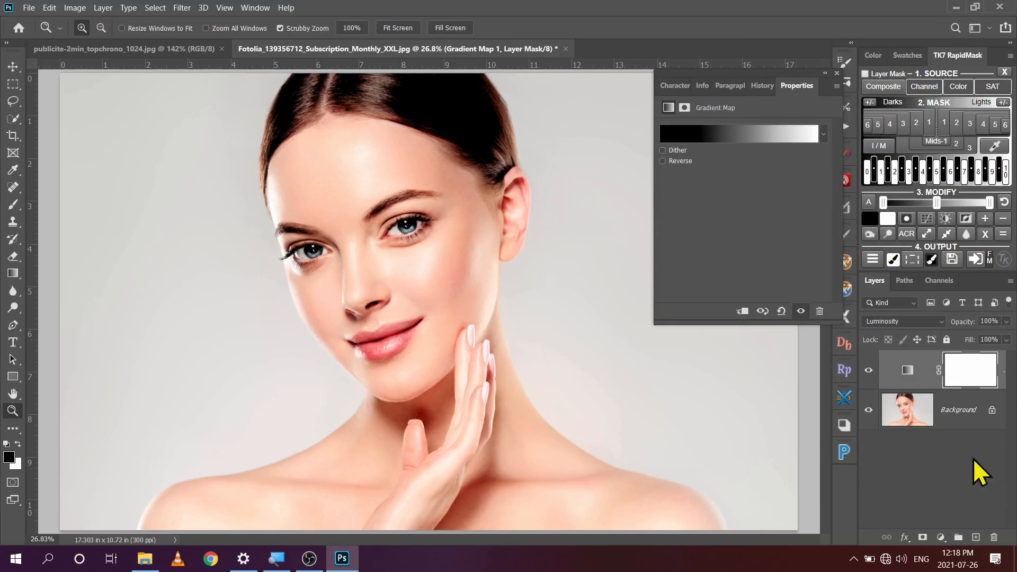
- Compare the portrait with and without the Gradient Map adjustment by toggling the layer's visibility, and close its properties
left_click(869, 372)
left_click(869, 372)
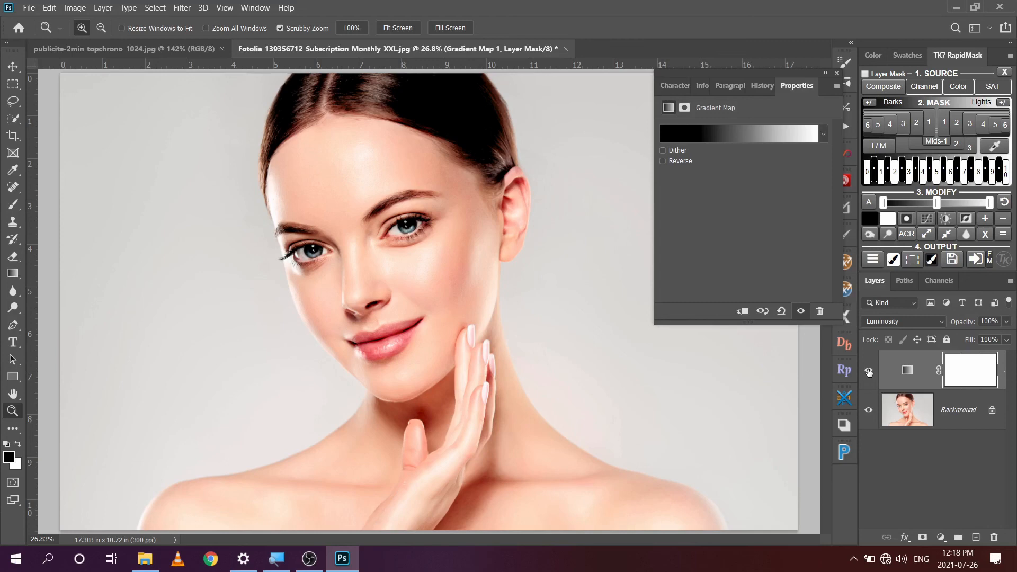
left_click(868, 372)
left_click(872, 372)
left_click(869, 411, "alt")
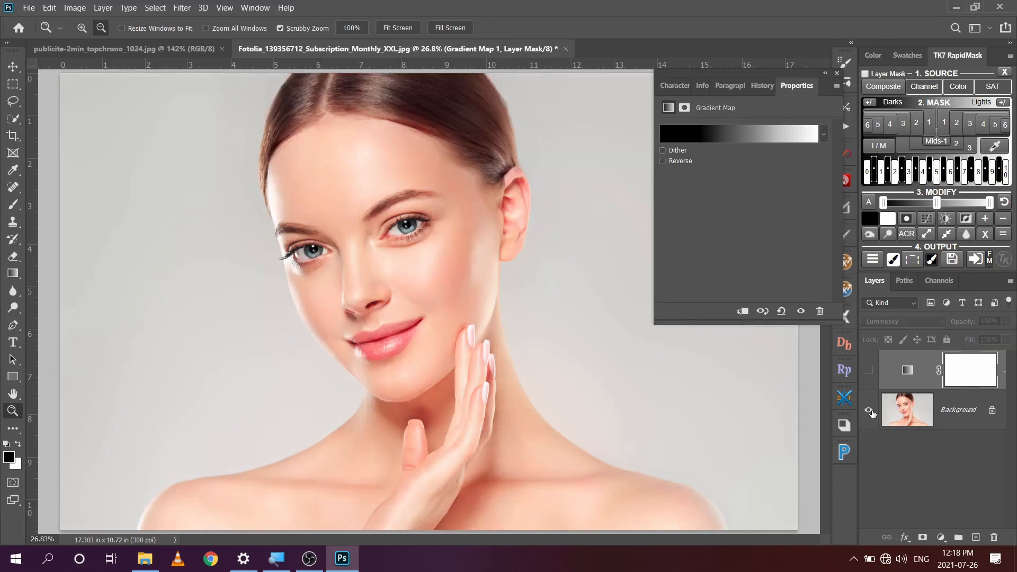
left_click(869, 410, "alt")
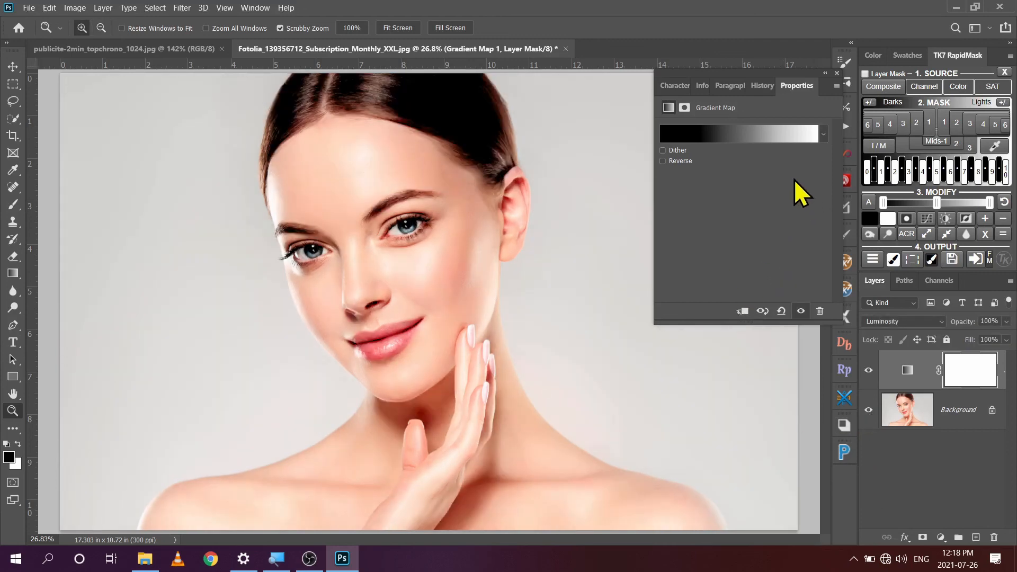
left_click(837, 73)
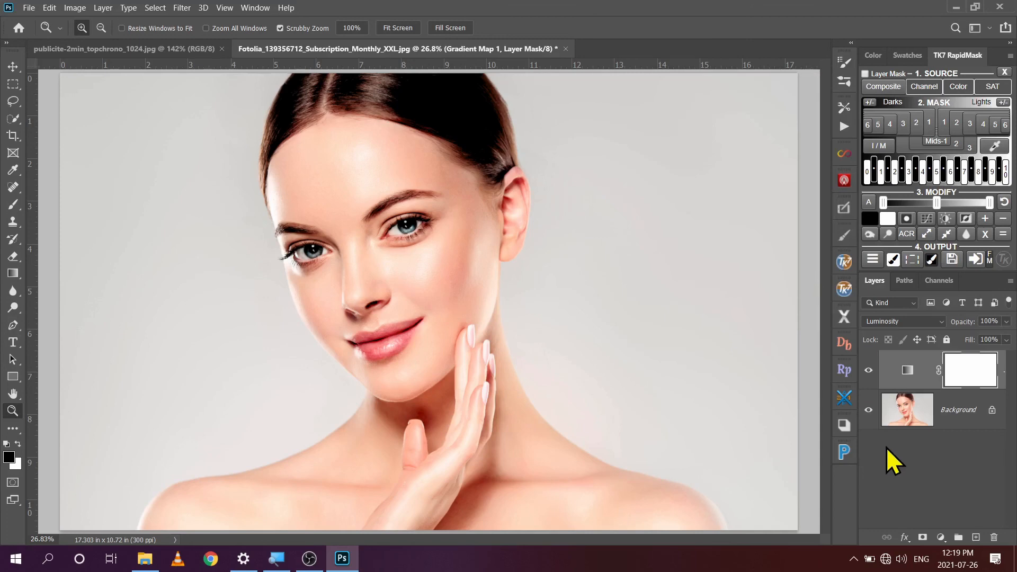
- Add a Curves adjustment layer that darkens the image by lowering the white point to about half and moving the black point slightly inward
left_click(941, 538)
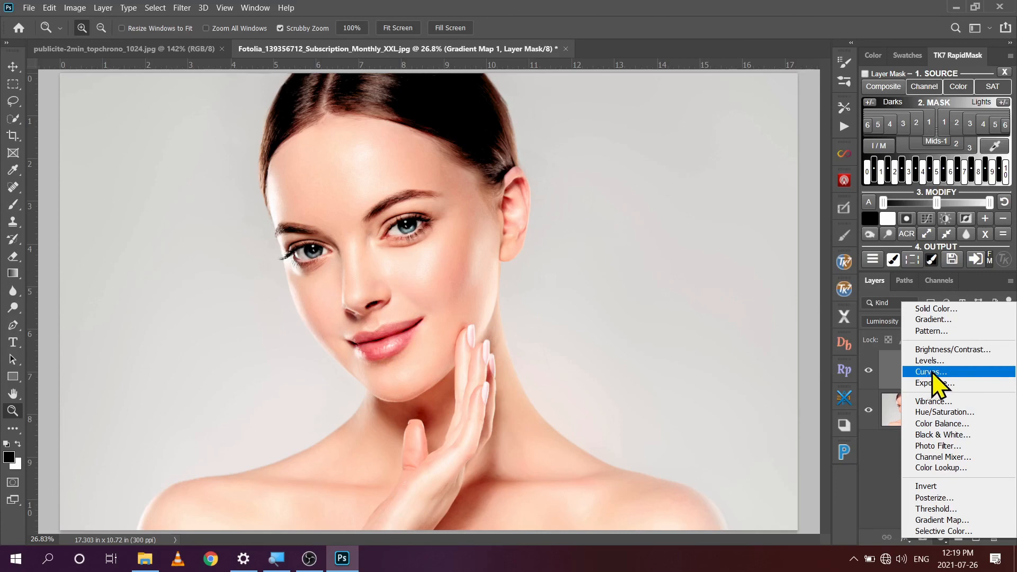
left_click(932, 372)
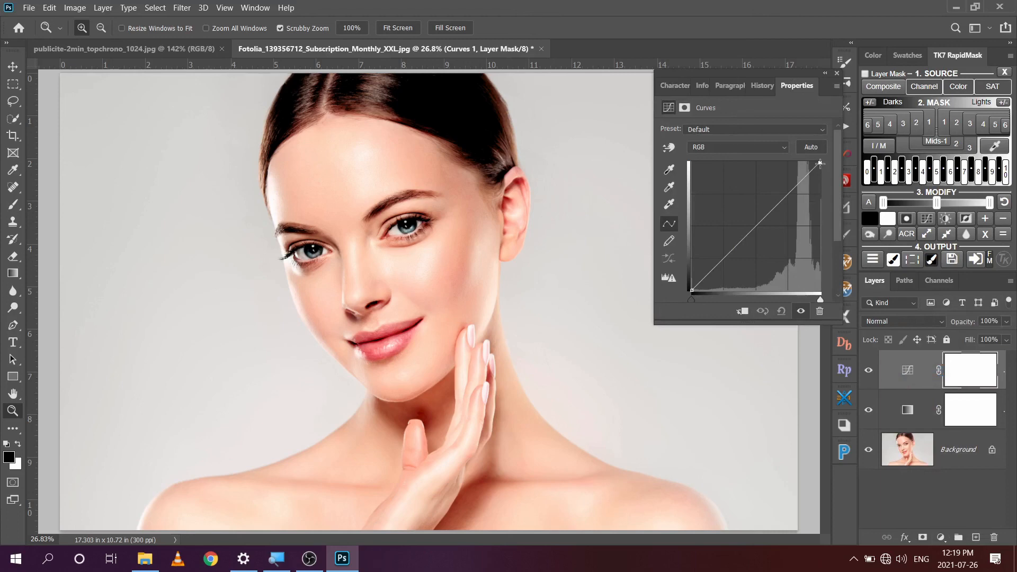
left_click_drag(819, 162, 818, 224)
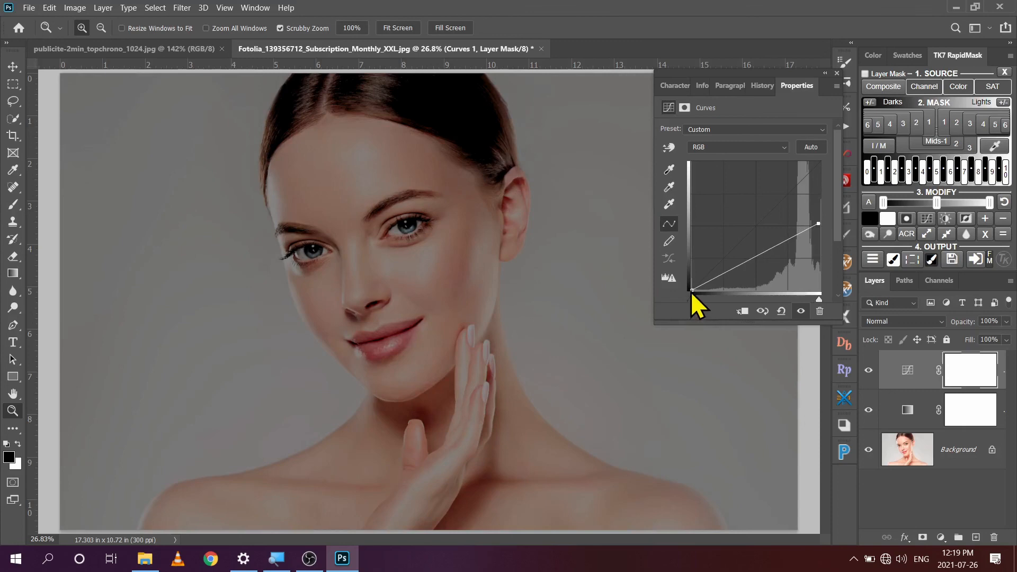
left_click_drag(691, 290, 705, 291)
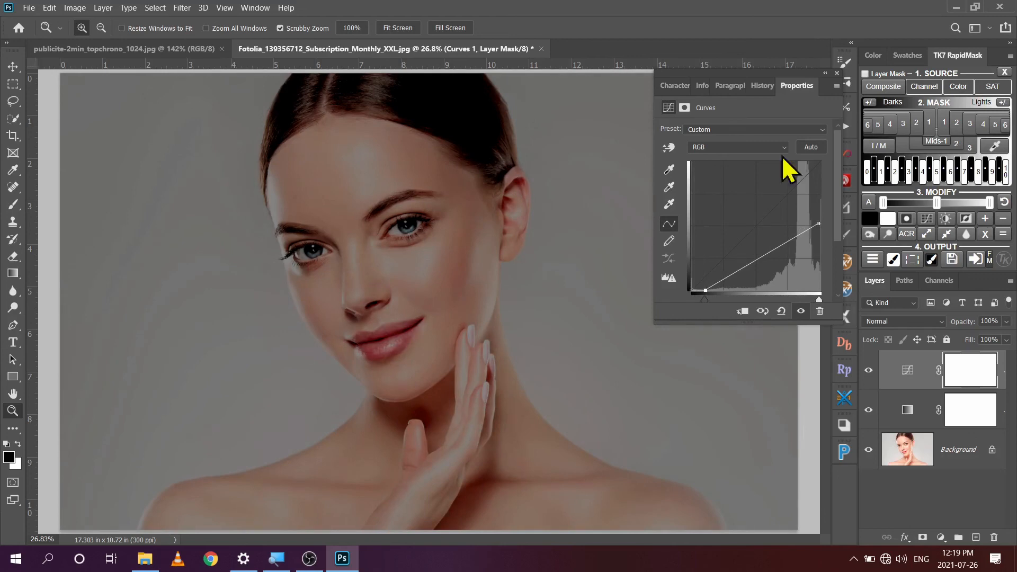
left_click(836, 73)
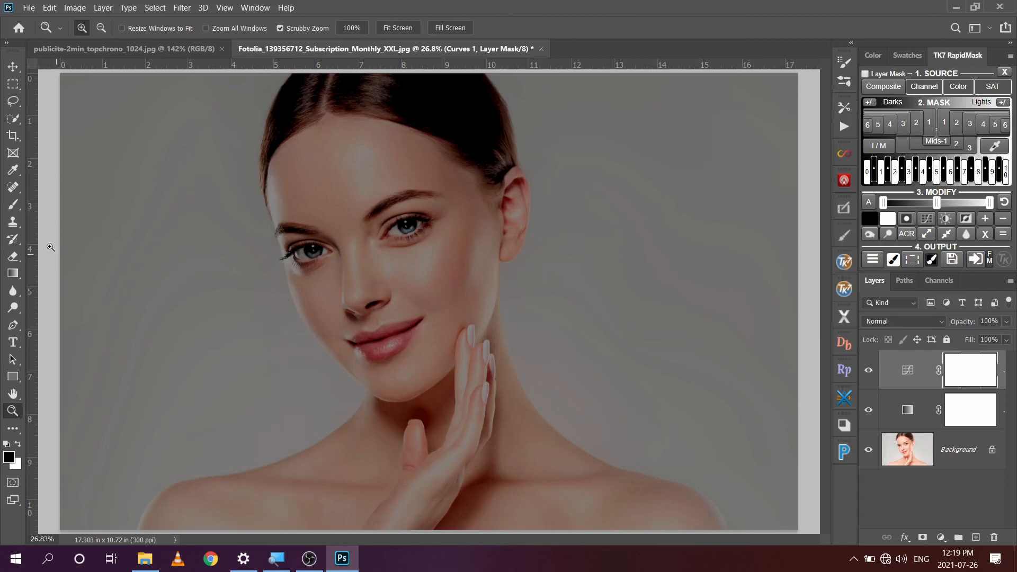
- Paint one black dab over the face on the Curves mask with a Hard Round brush of 2800 px and 100% hardness
left_click(13, 206)
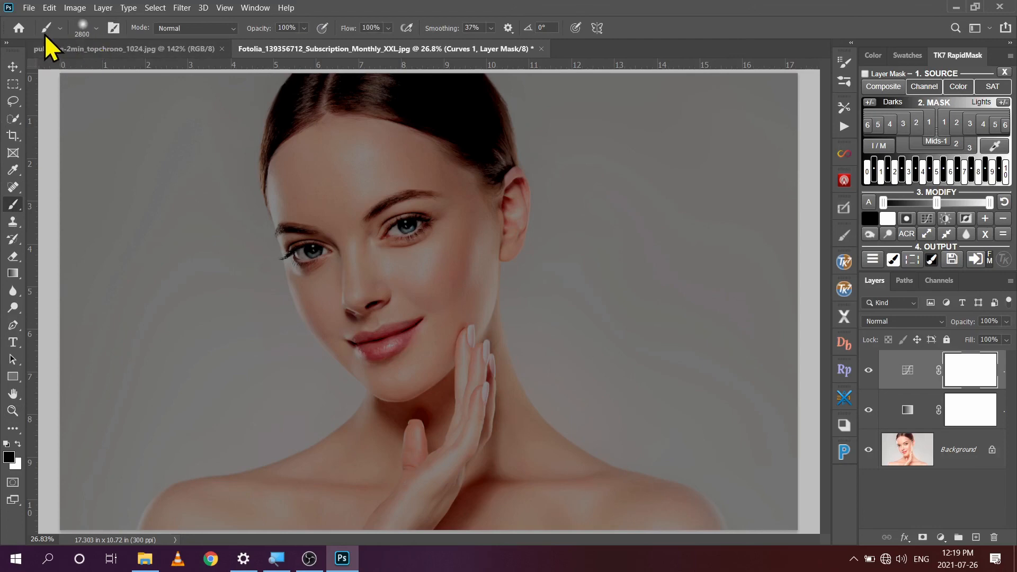
left_click(60, 28)
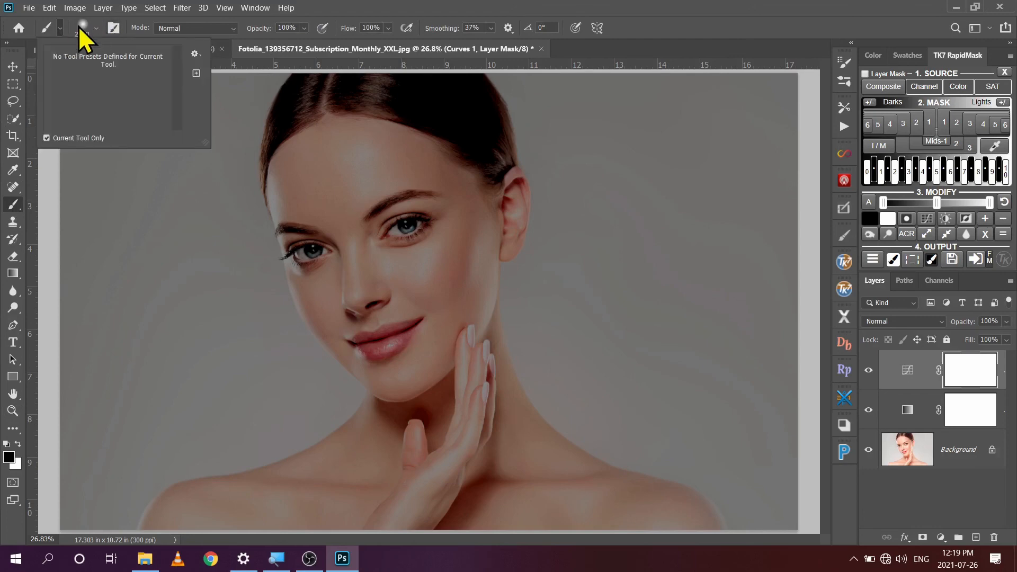
left_click(81, 31)
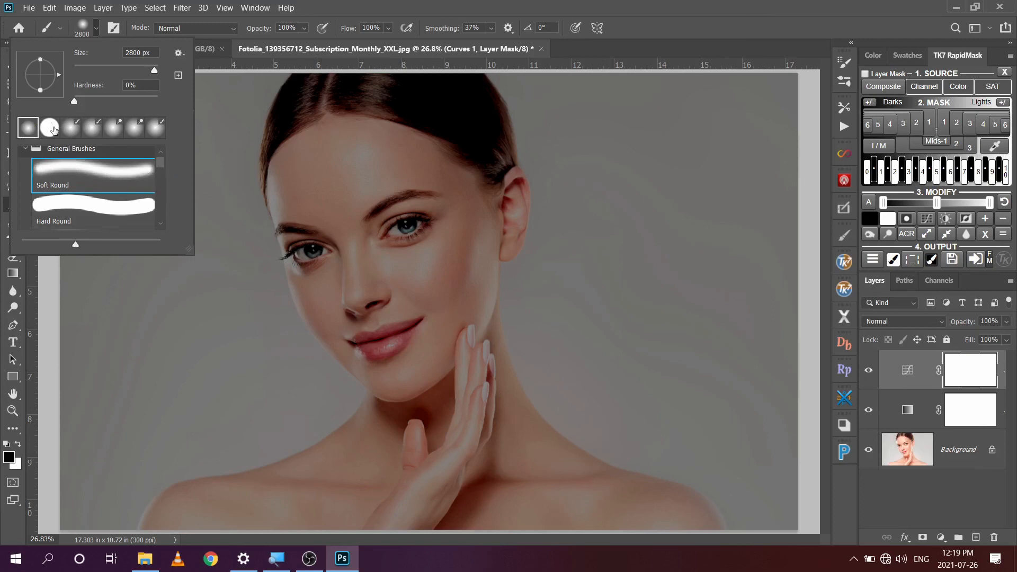
left_click(53, 129)
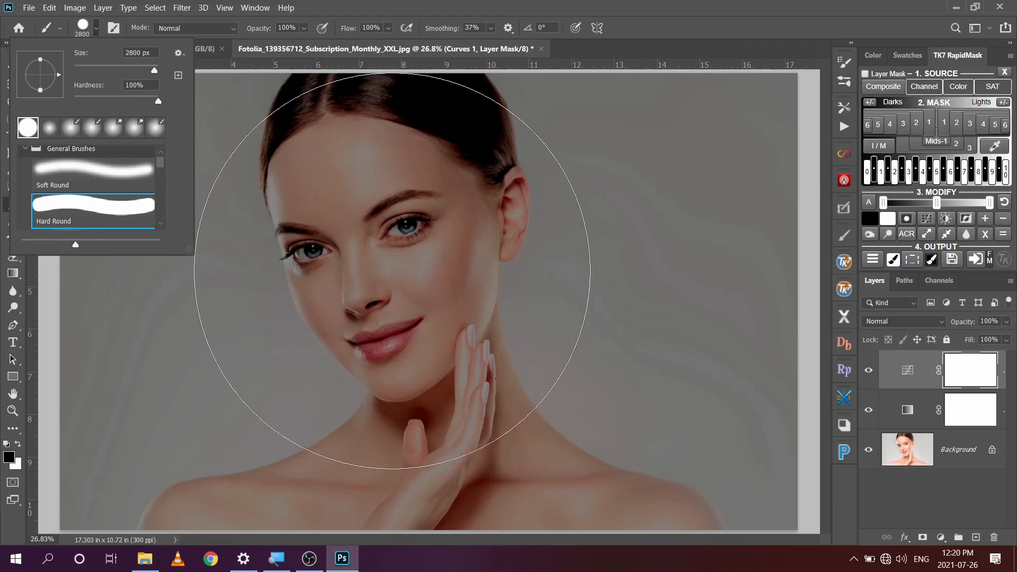
left_click(637, 27)
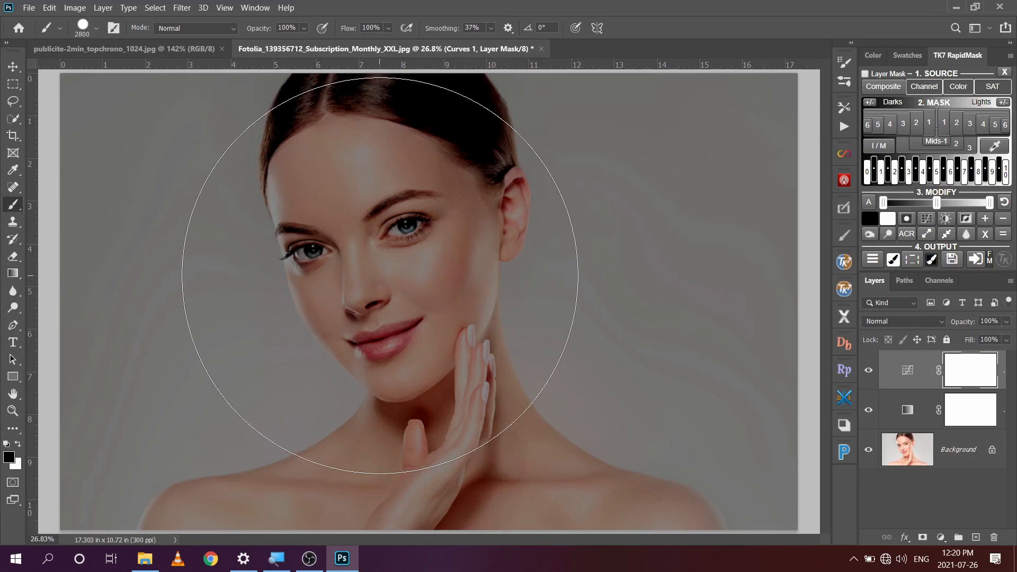
left_click(379, 276)
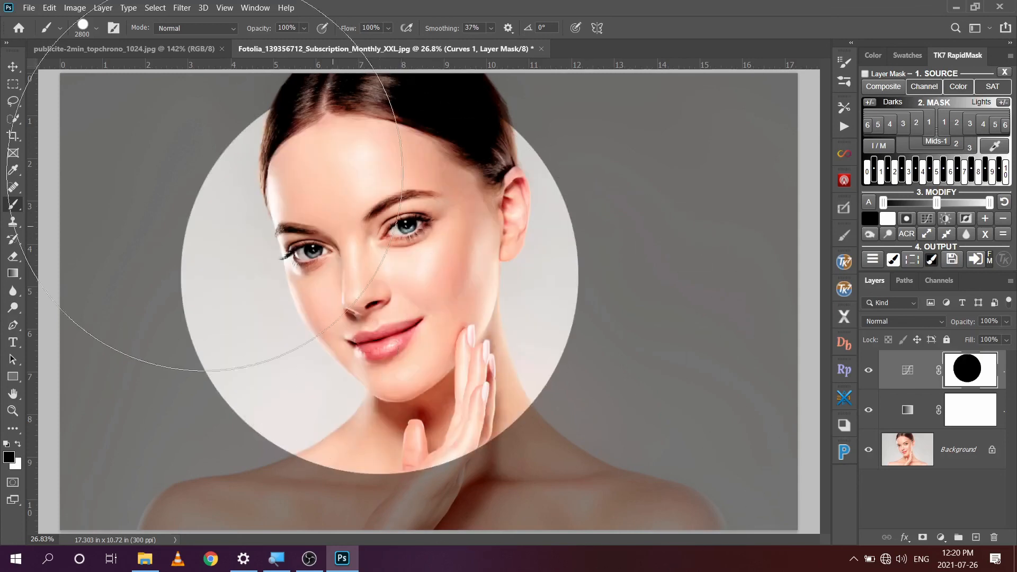
- Scale the mask's circle without fixed proportions into a tall ellipse around the face, about 86% wide and 117% high
left_click(49, 8)
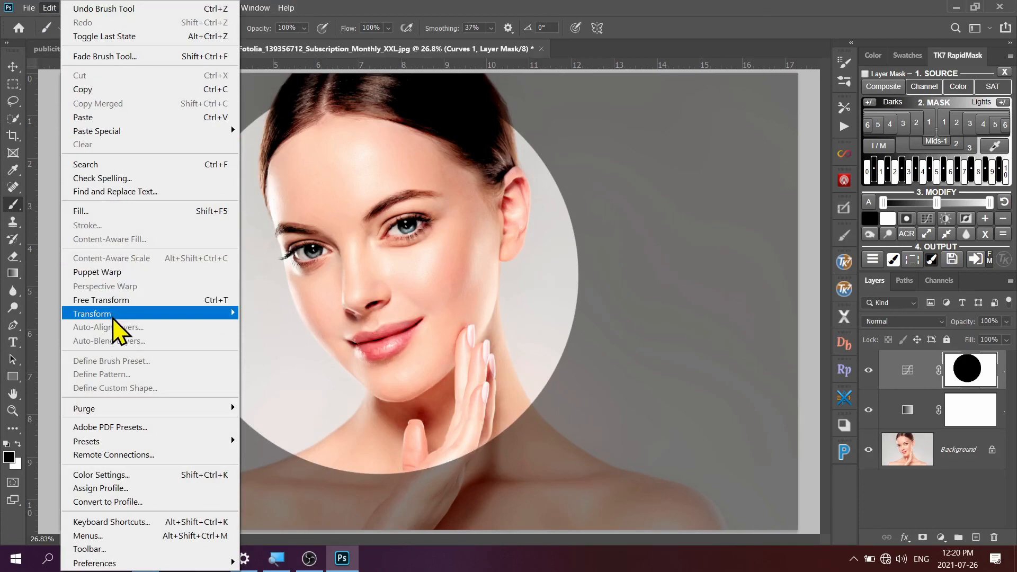
mouse_move(112, 317)
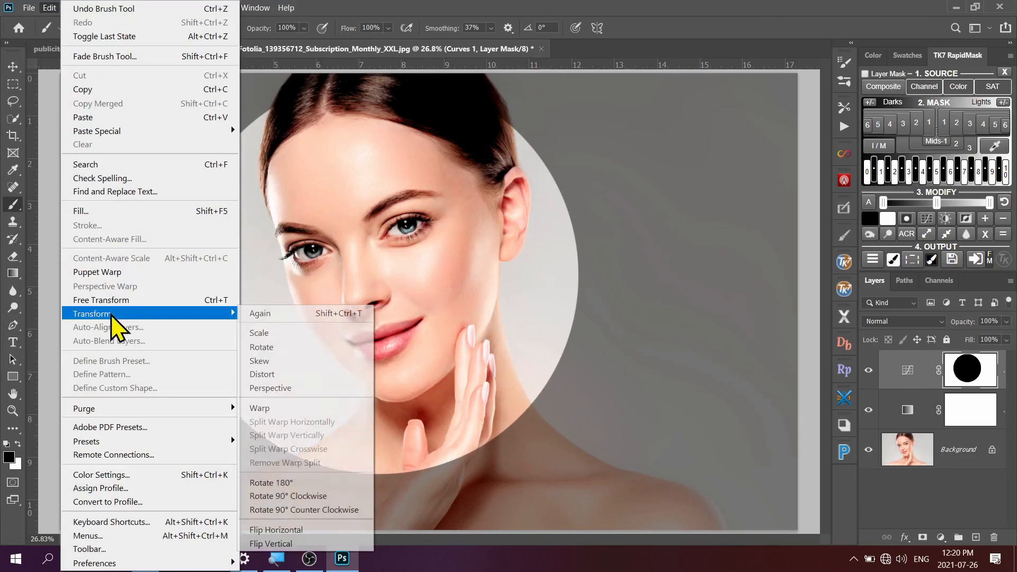
left_click(282, 334)
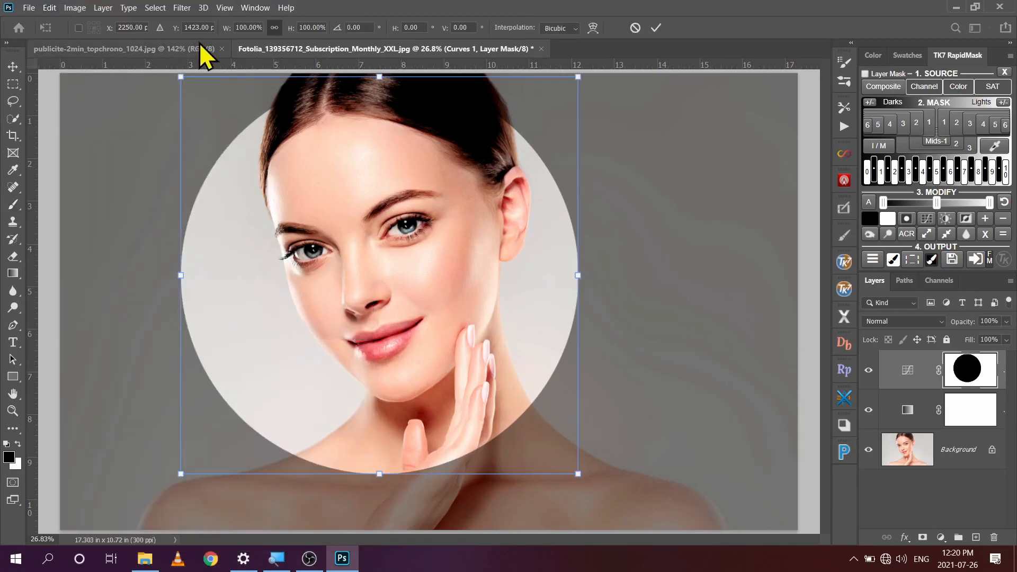
left_click(275, 27)
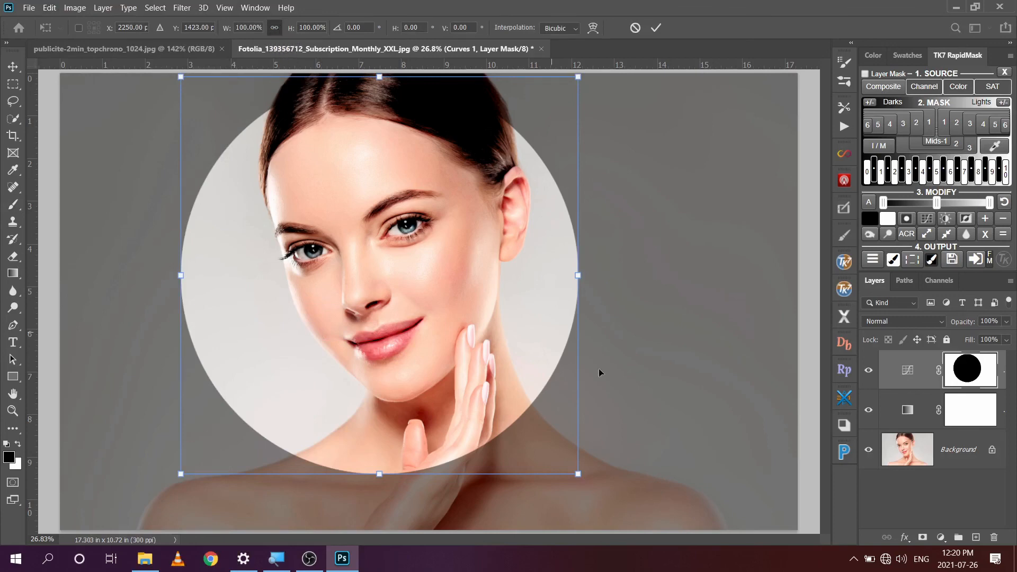
left_click_drag(579, 475, 606, 498)
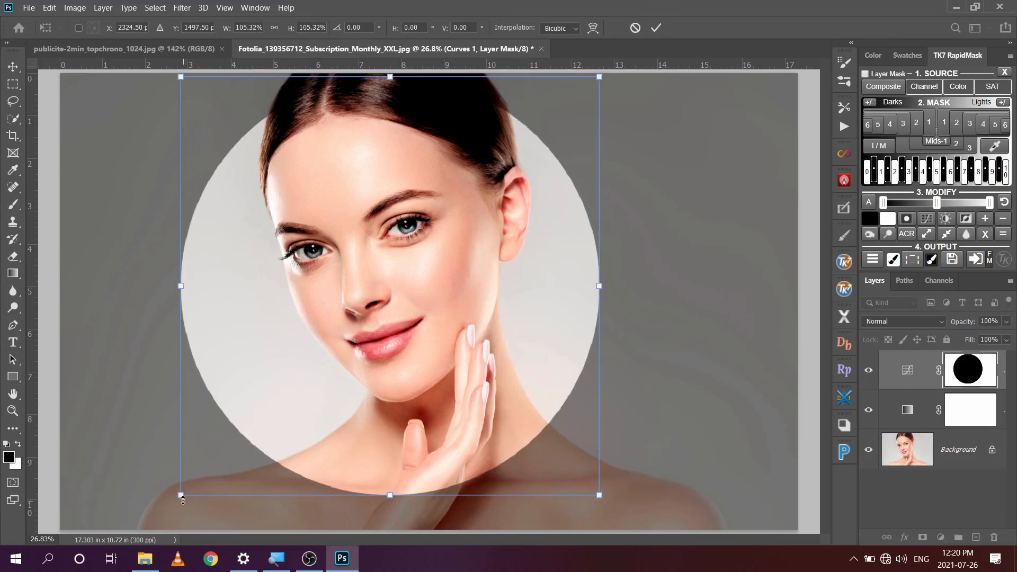
left_click_drag(180, 495, 229, 454)
left_click_drag(414, 77, 415, 57)
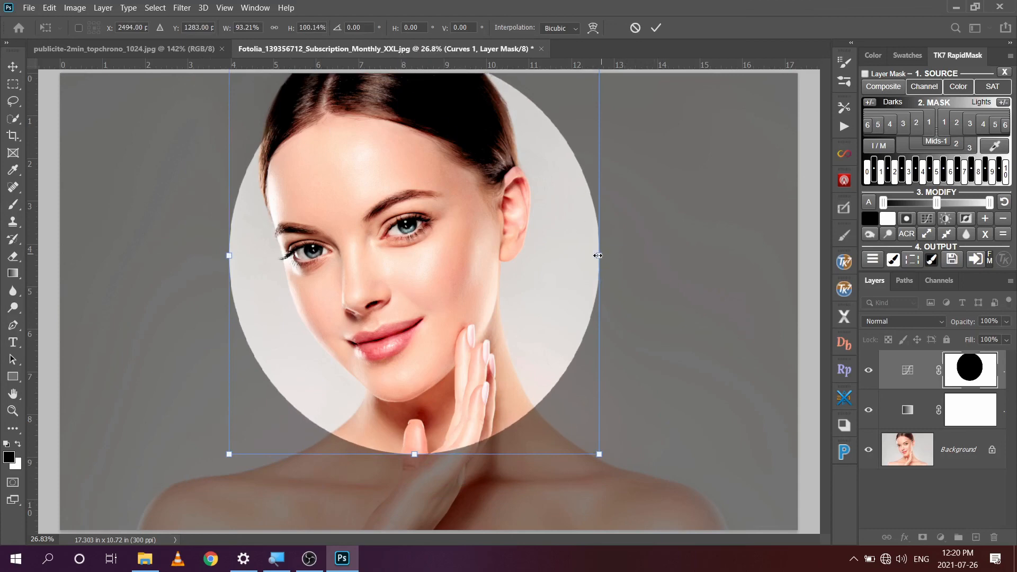
left_click_drag(597, 255, 573, 255)
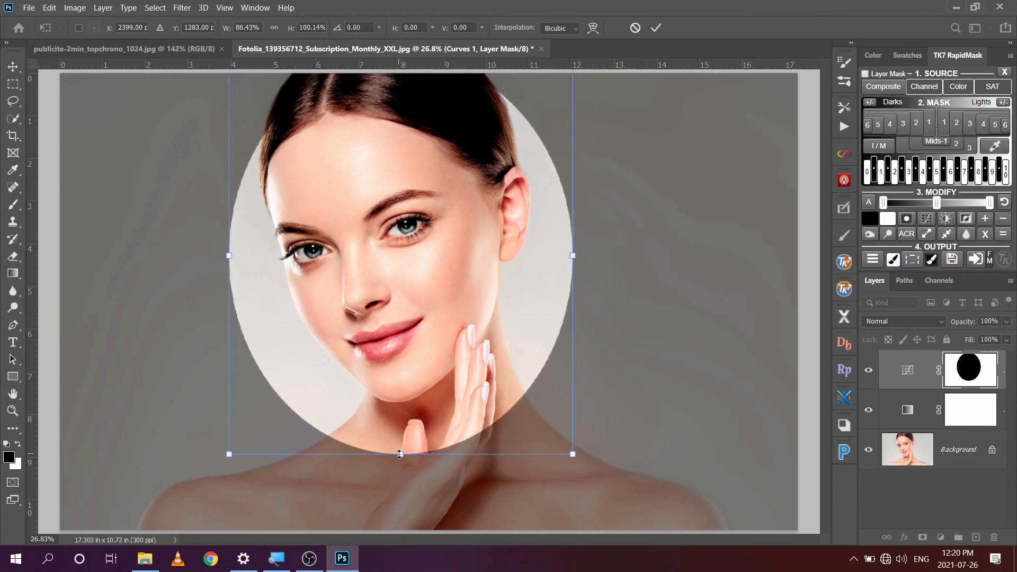
left_click_drag(400, 453, 406, 523)
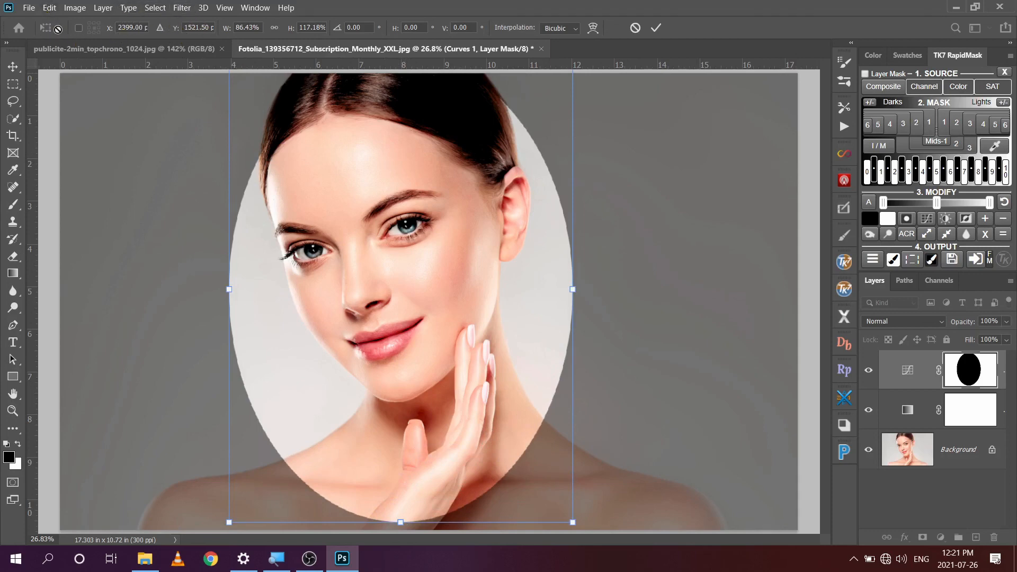
key("Return")
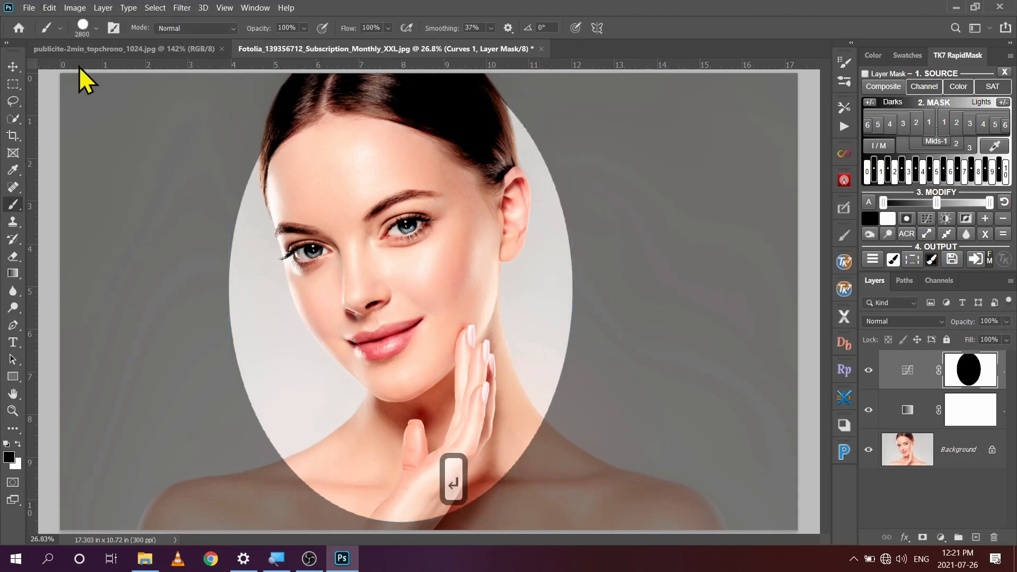
- Rotate the mask's ellipse by about -7.9° and move it slightly down and left to follow the tilt of the face
left_click(51, 8)
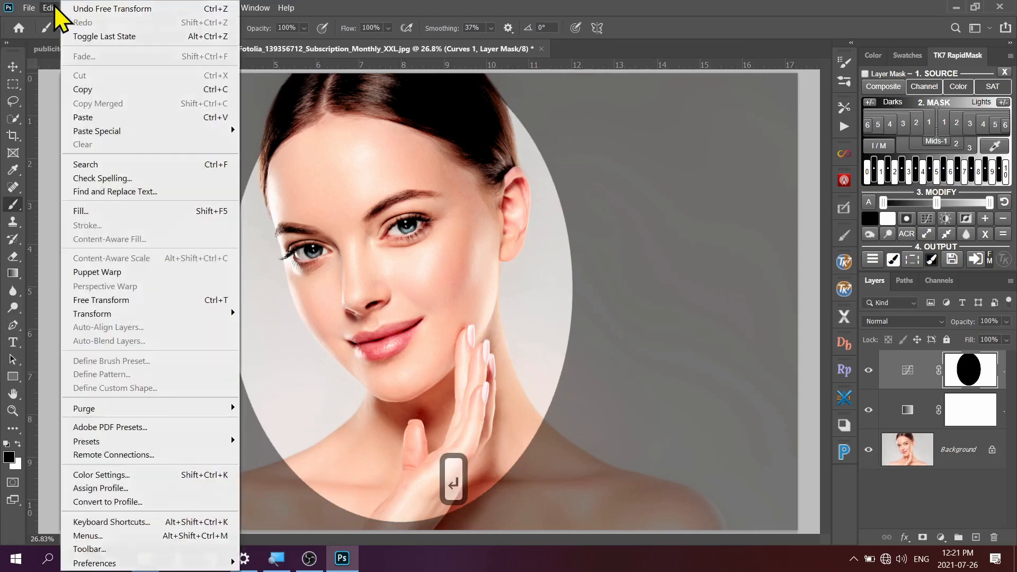
mouse_move(148, 316)
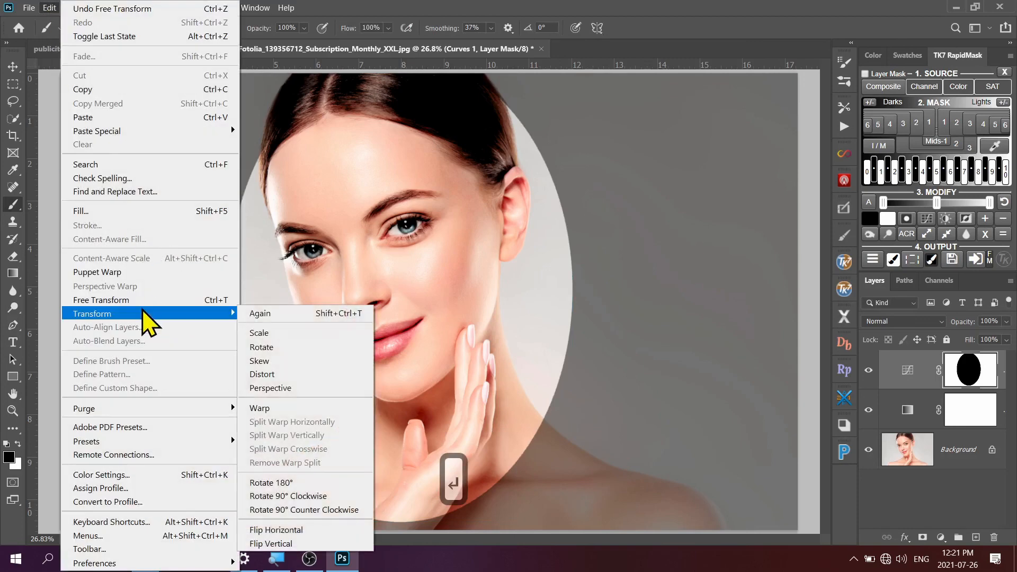
left_click(289, 348)
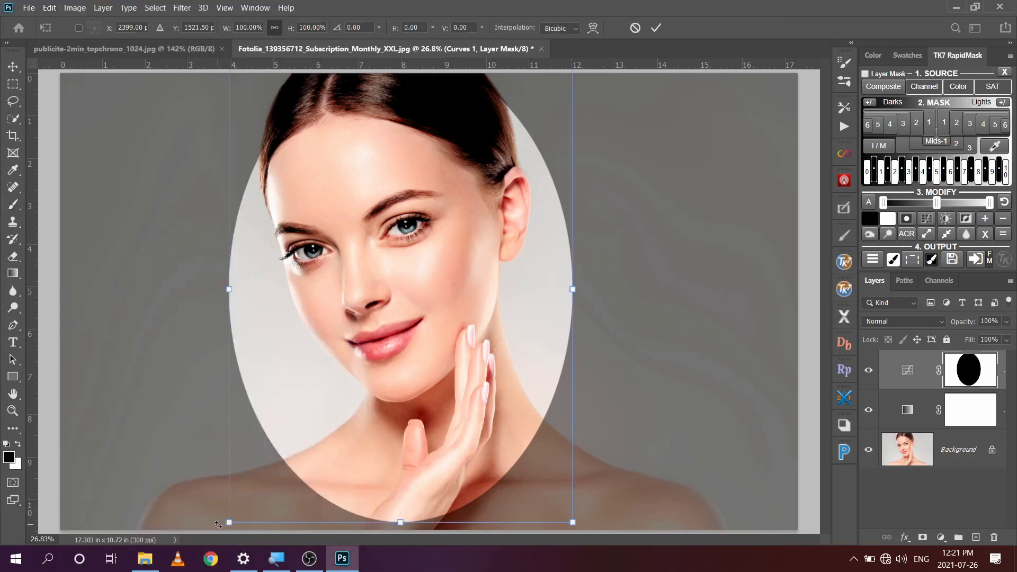
left_click_drag(214, 524, 243, 552)
left_click_drag(410, 303, 404, 314)
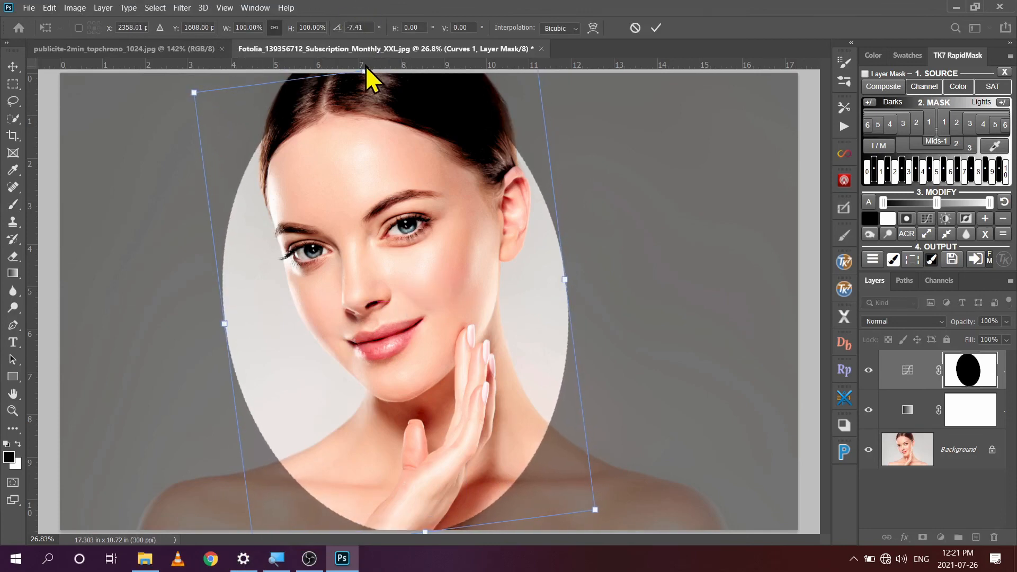
left_click_drag(366, 72, 364, 61)
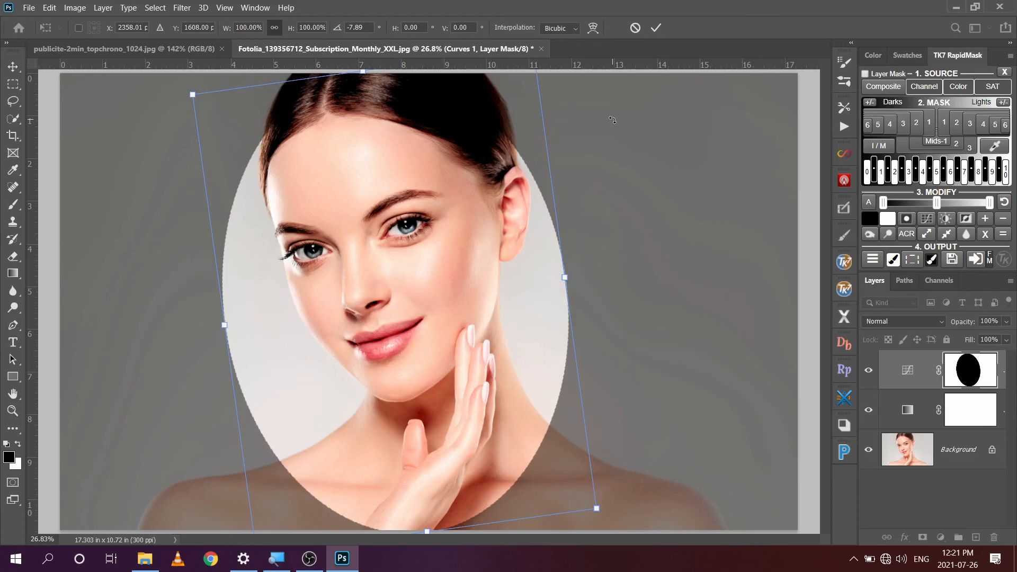
key("Return")
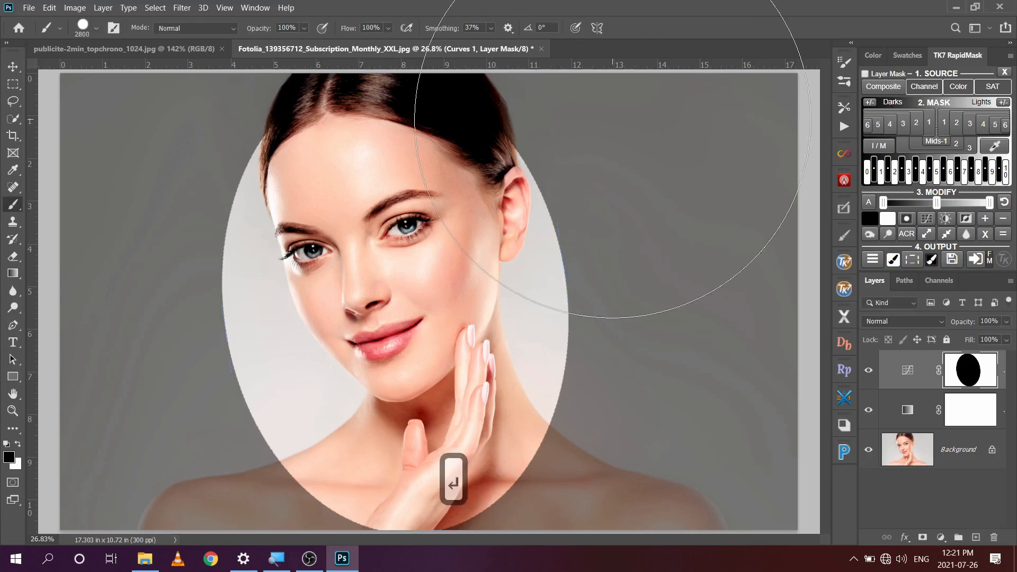
- Switch to the Move tool and open the mask properties of the Curves layer
left_click(13, 67)
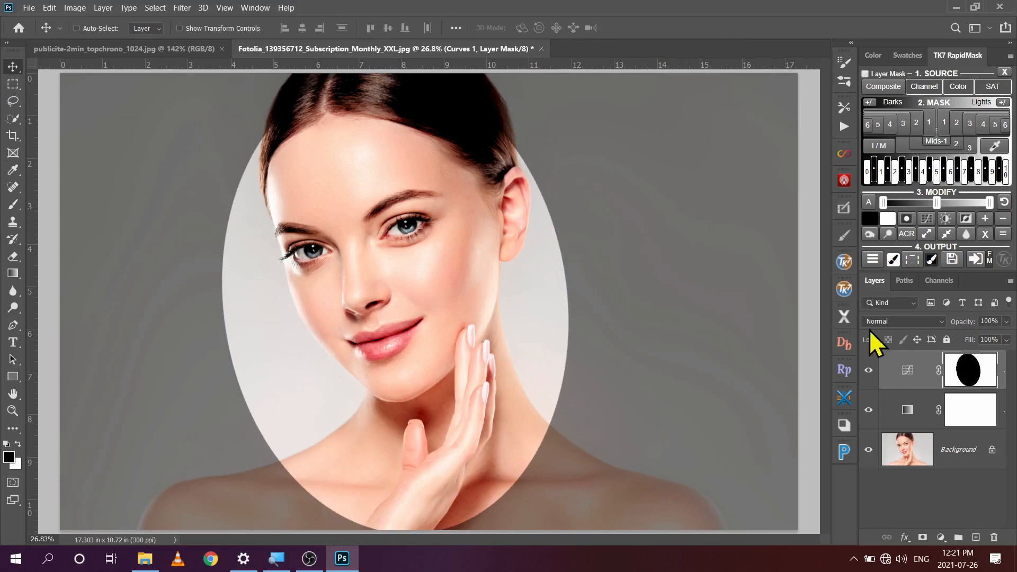
double_click(989, 370)
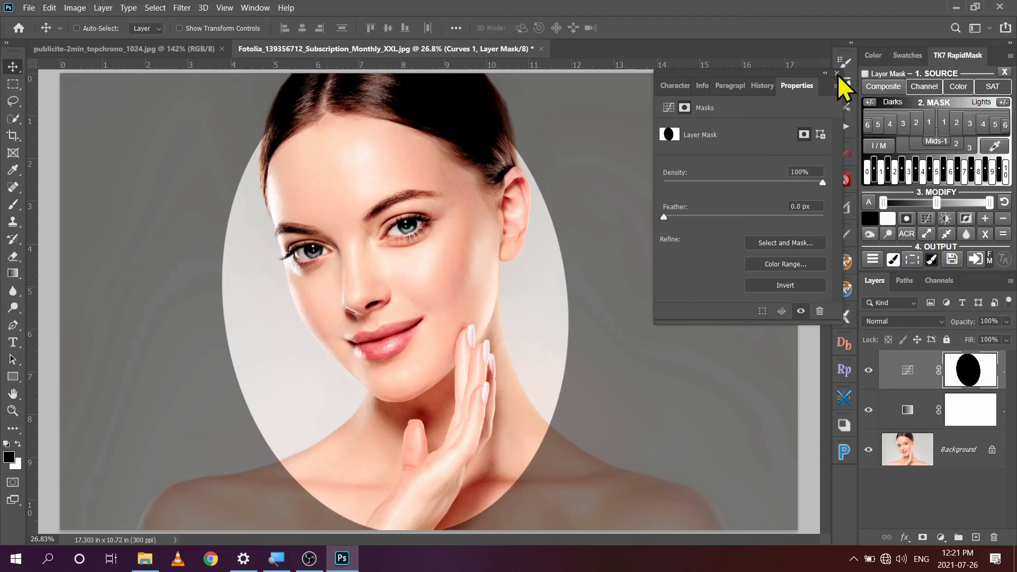
left_click(256, 8)
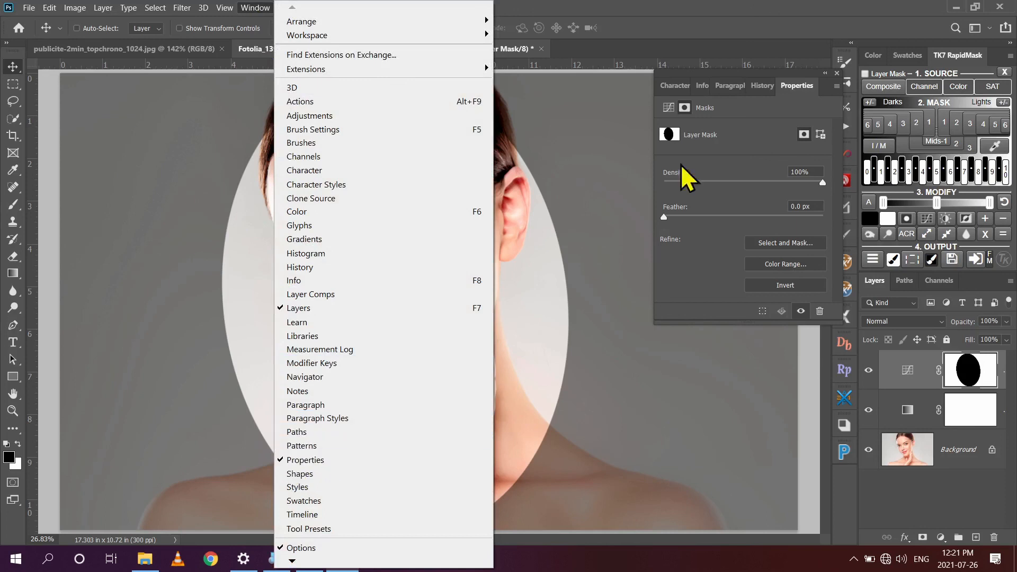
left_click(711, 15)
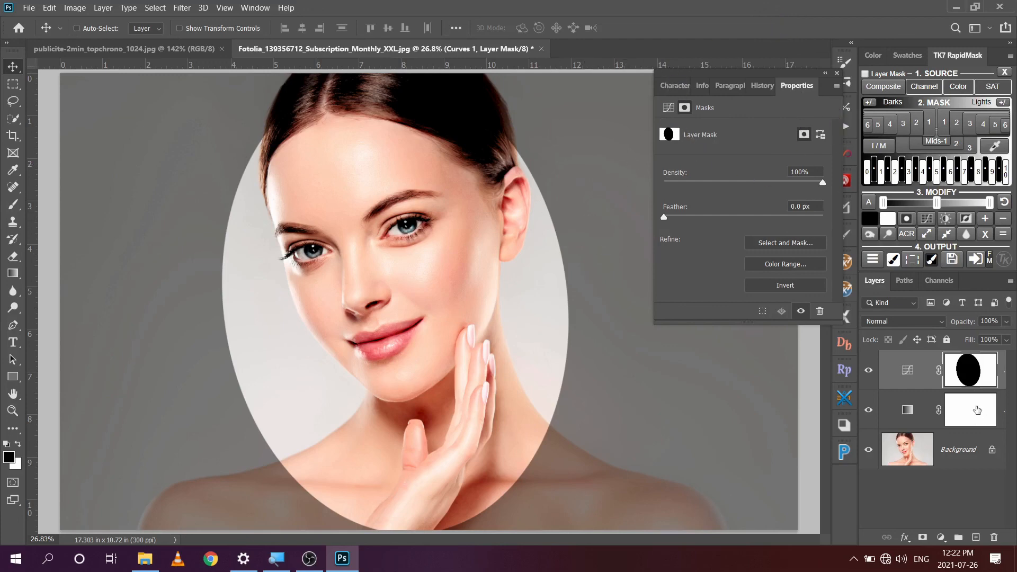
- Display the Curves mask on its own and try a feather of about 170 px on its ellipse
left_click(972, 376, "alt")
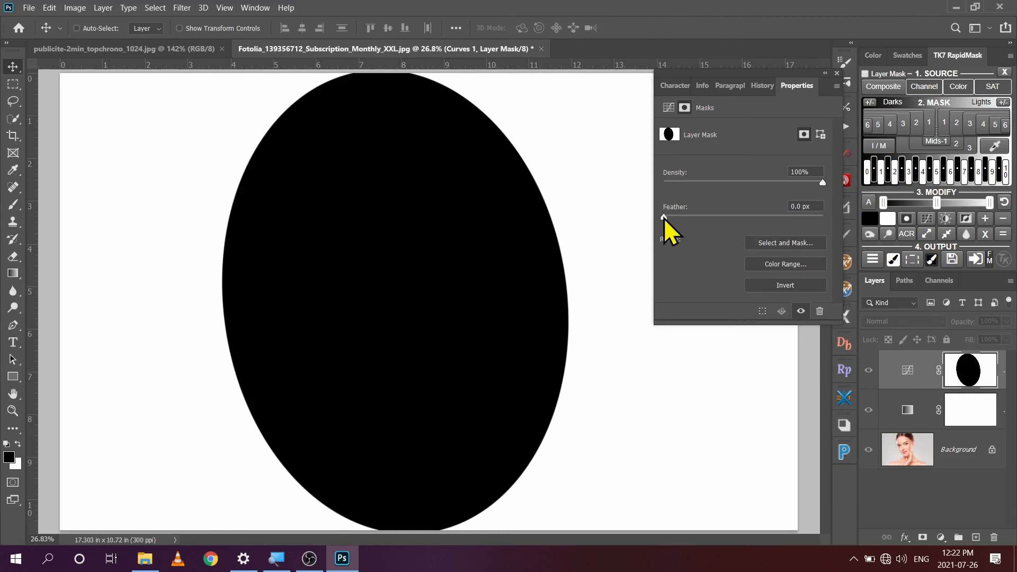
left_click_drag(663, 217, 782, 218)
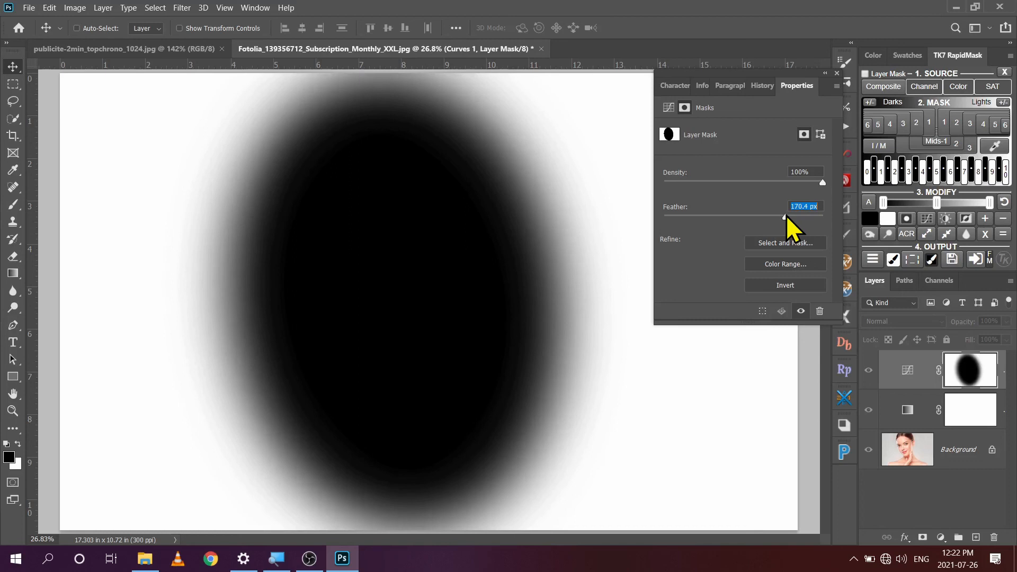
left_click_drag(786, 215, 788, 216)
left_click_drag(785, 217, 659, 220)
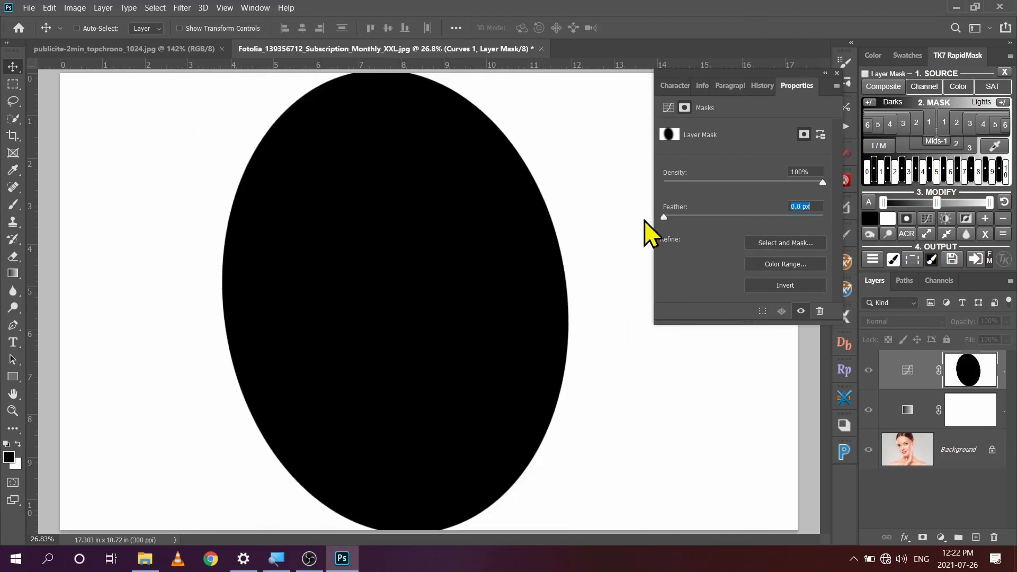
left_click(920, 379)
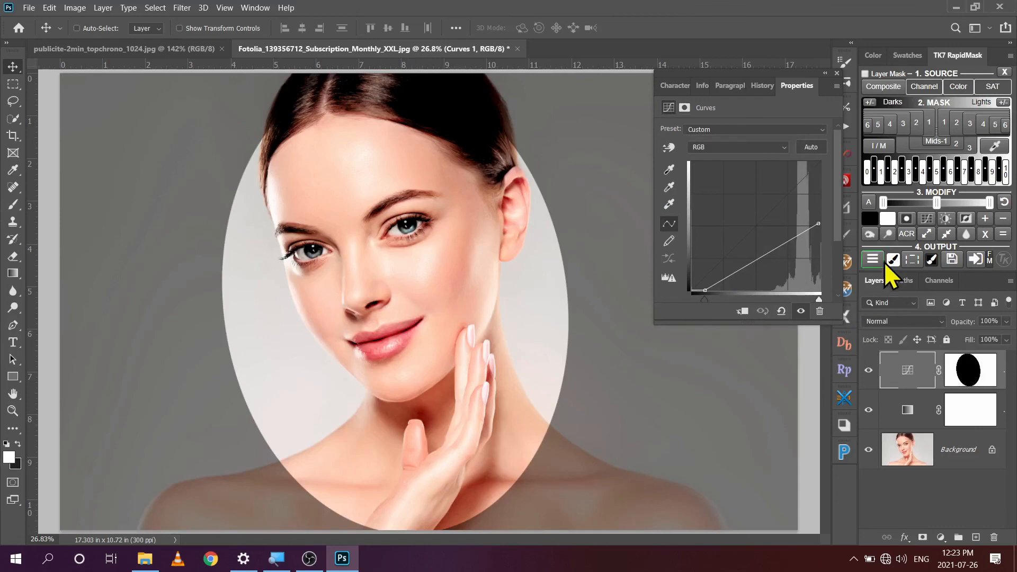
- Feather the Curves layer's mask by 425.9 px and check the vignette with the mask disabled and re-enabled
left_click(987, 369)
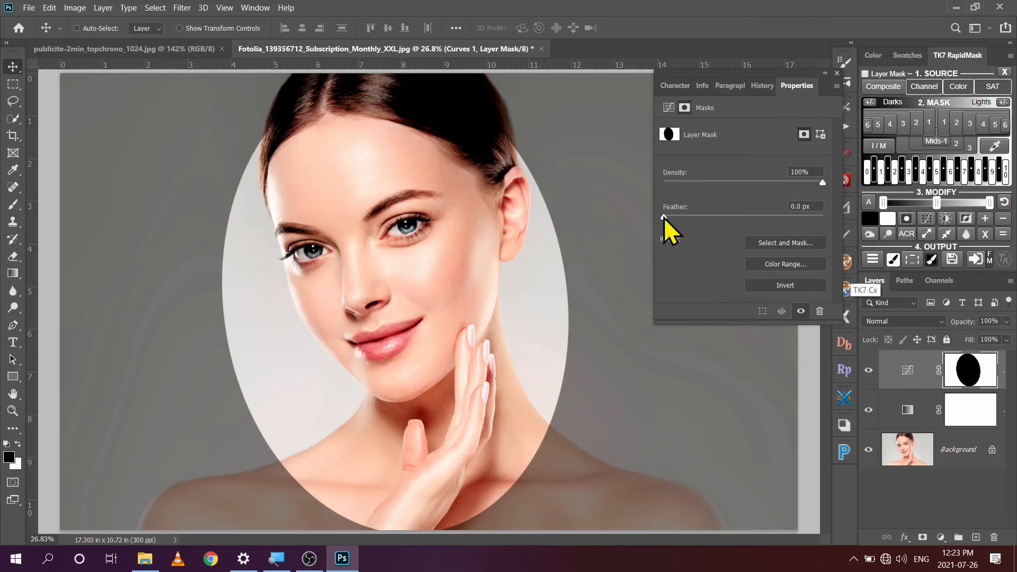
left_click_drag(664, 218, 802, 217)
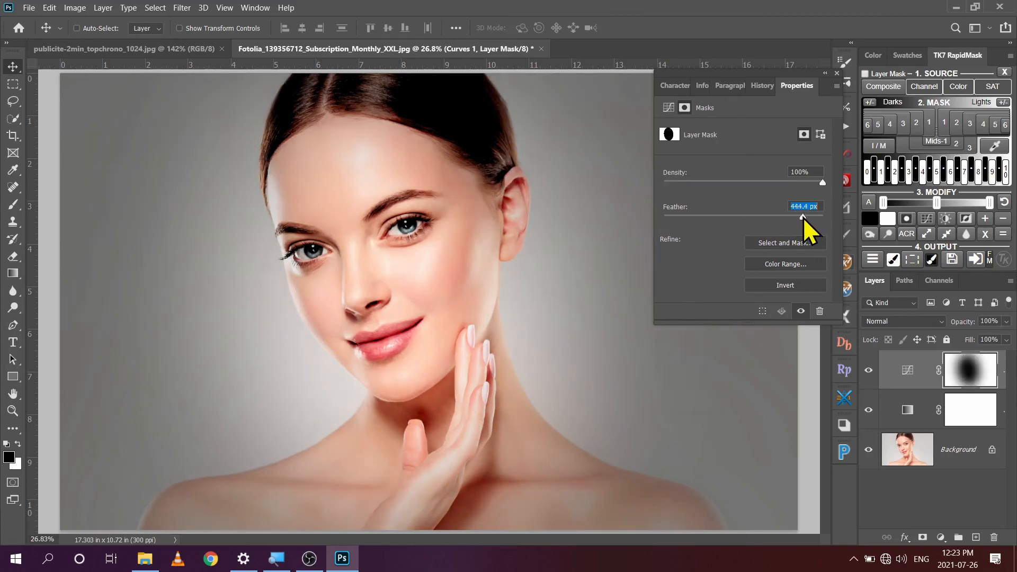
left_click_drag(802, 217, 802, 217)
left_click_drag(801, 217, 802, 217)
left_click(800, 311)
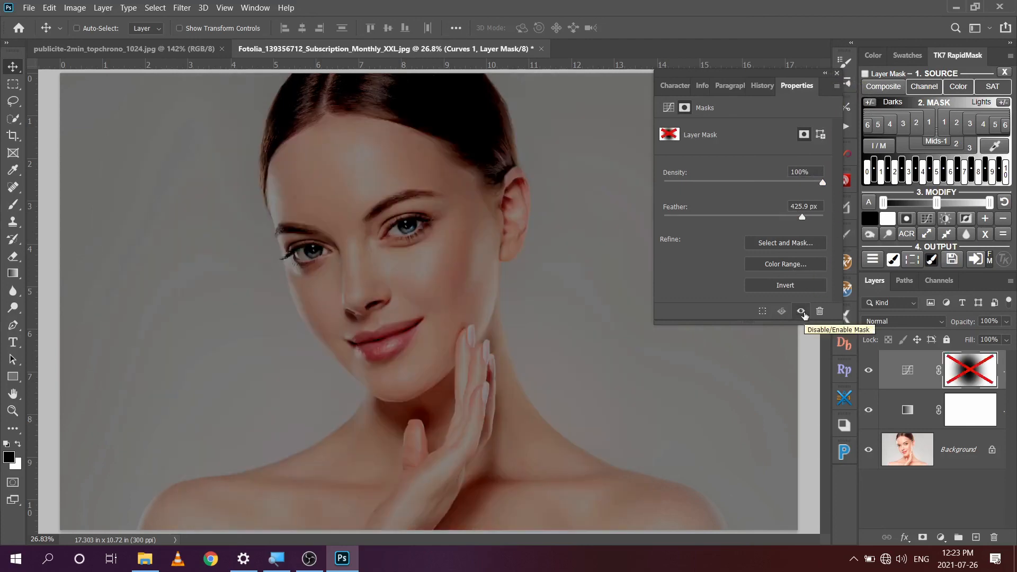
left_click(802, 313)
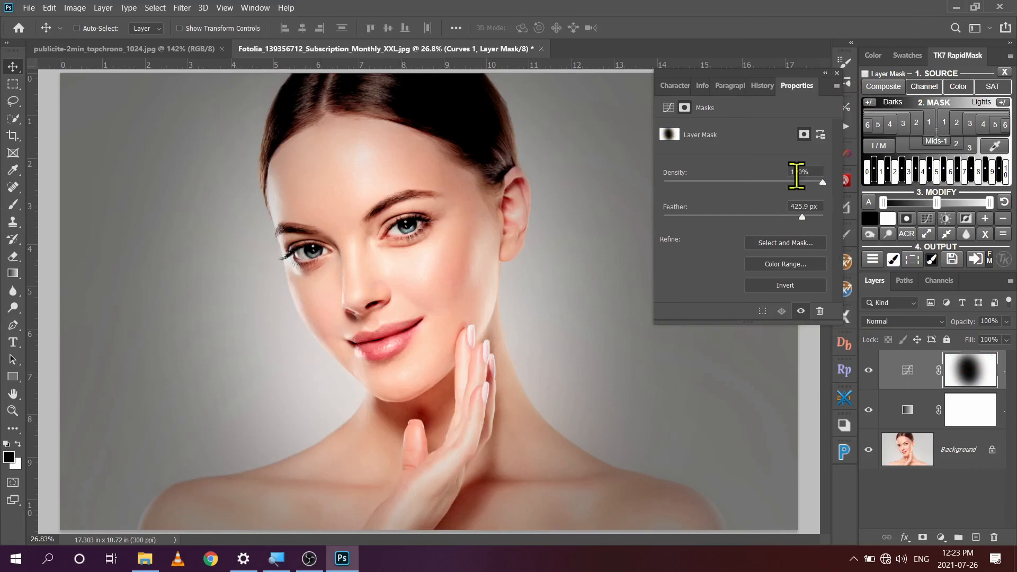
left_click(836, 73)
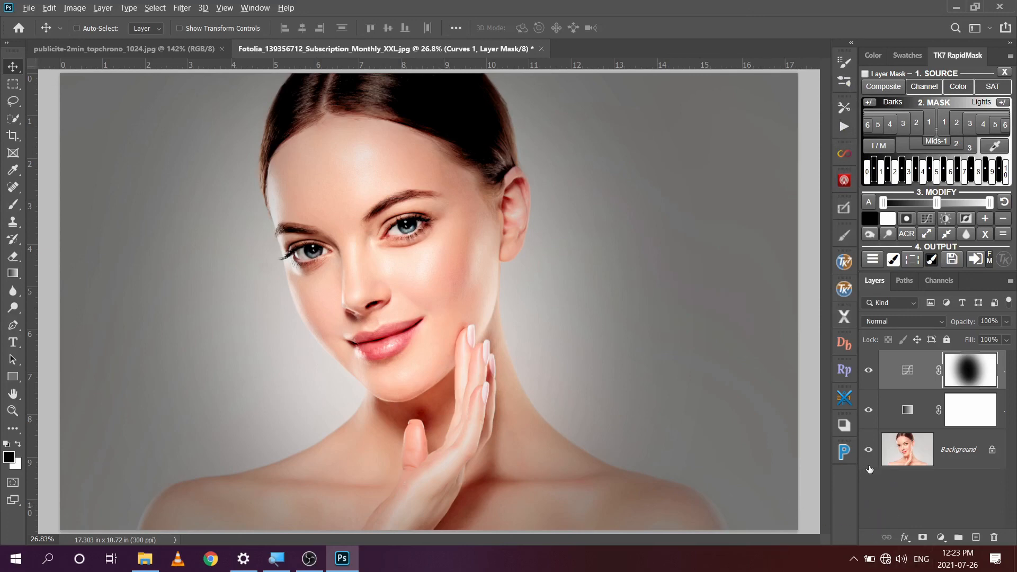
- Show only the Background layer, and bring back the Gradient Map and Curves layers one by one to compare their effects
left_click(869, 451, "alt")
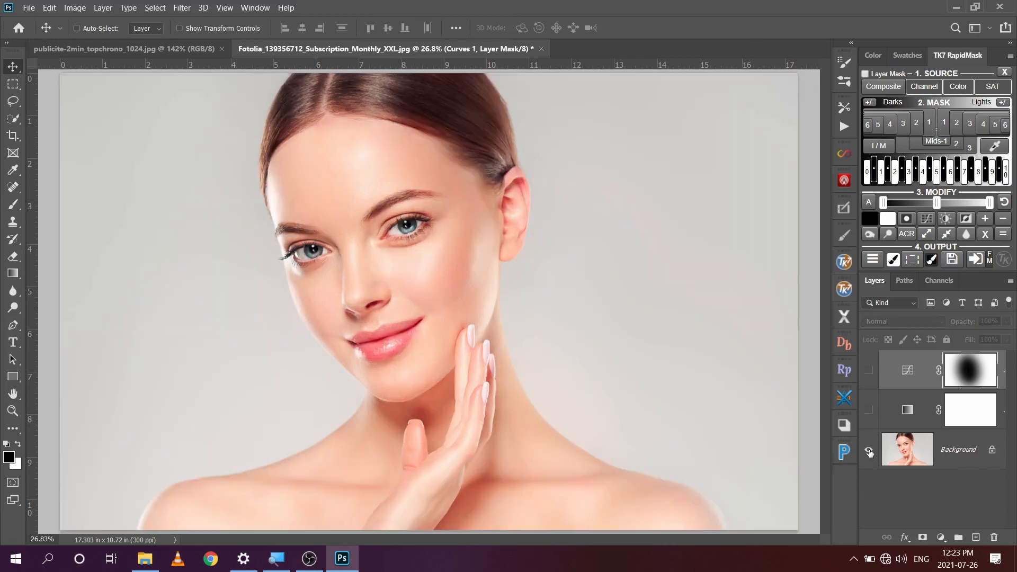
left_click(869, 411)
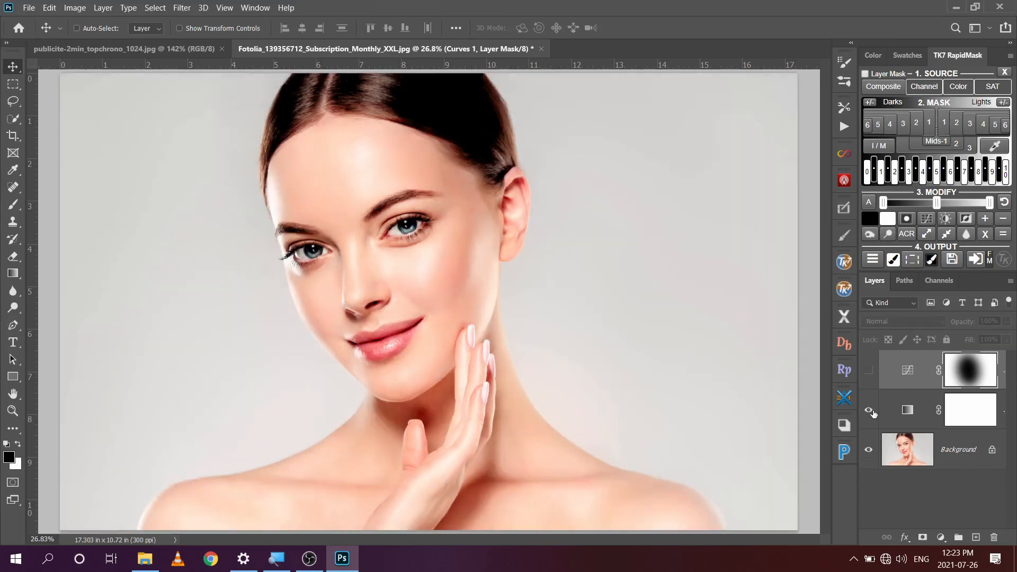
left_click(868, 370)
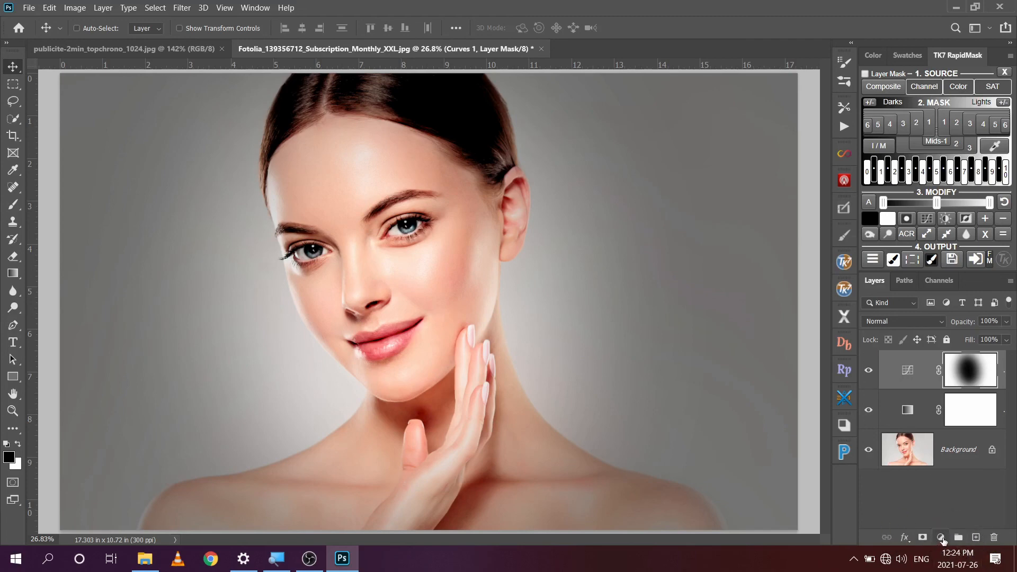
- Add a Color Lookup adjustment layer using the Crisp_Warm.look 3D LUT and set its opacity to 22%
left_click(941, 538)
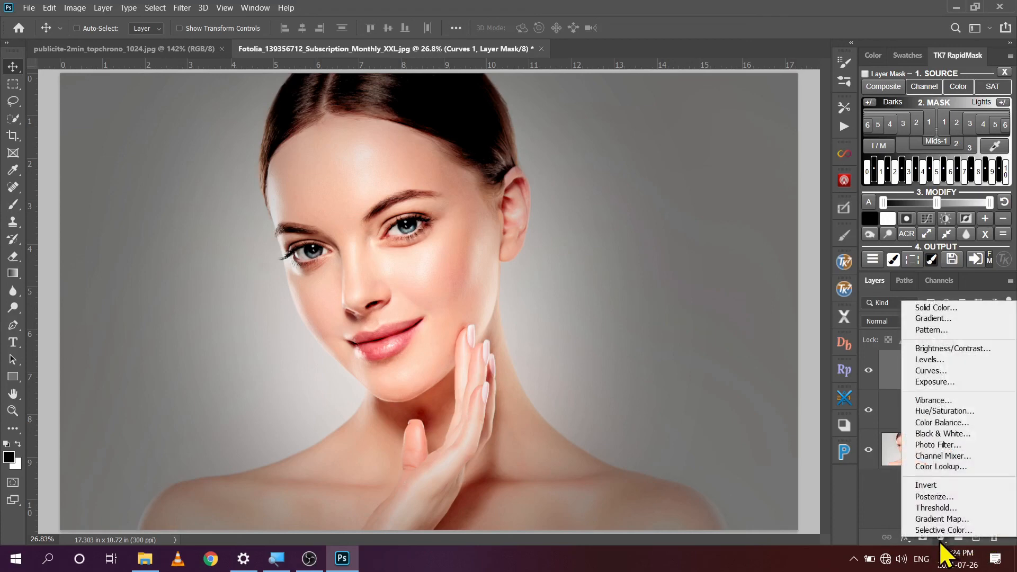
left_click(950, 467)
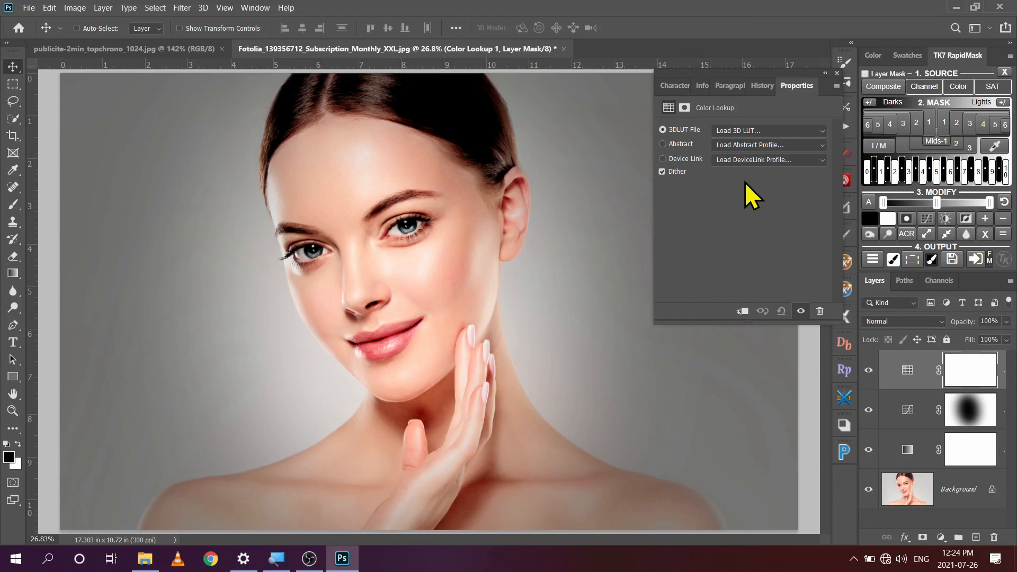
left_click(824, 130)
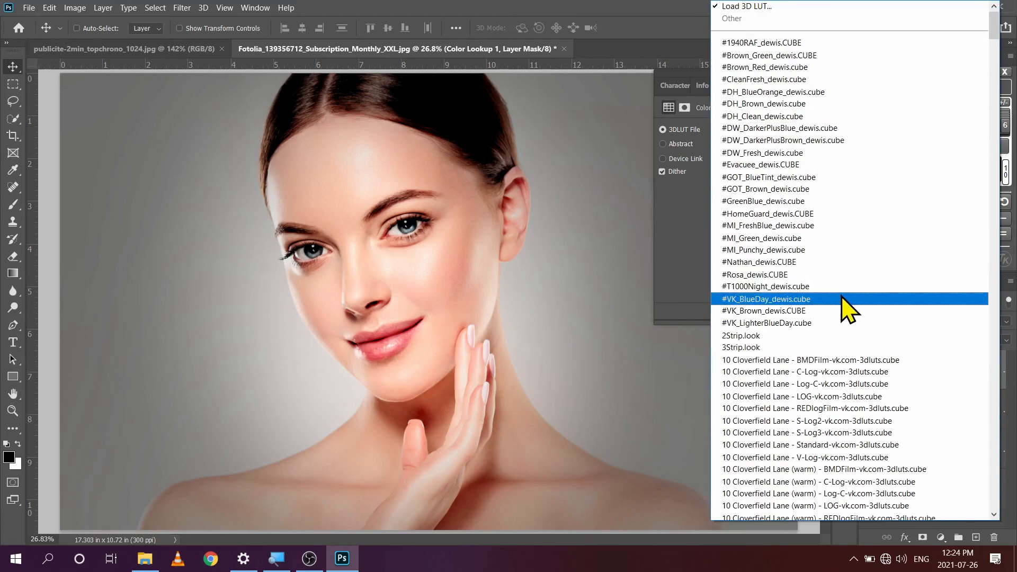
scroll(846, 317, "down", 2)
scroll(845, 321, "down", 15)
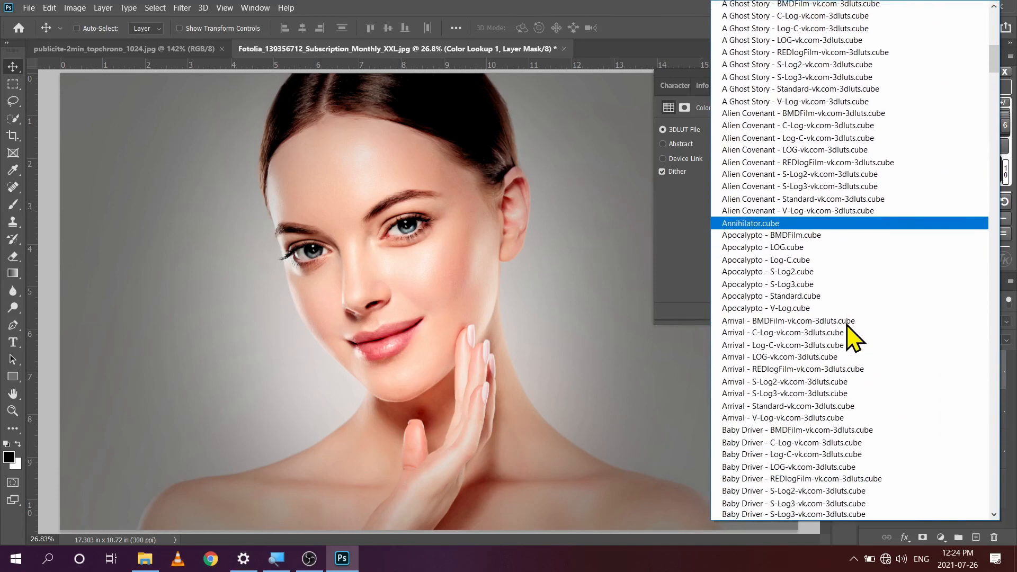
scroll(846, 328, "down", 14)
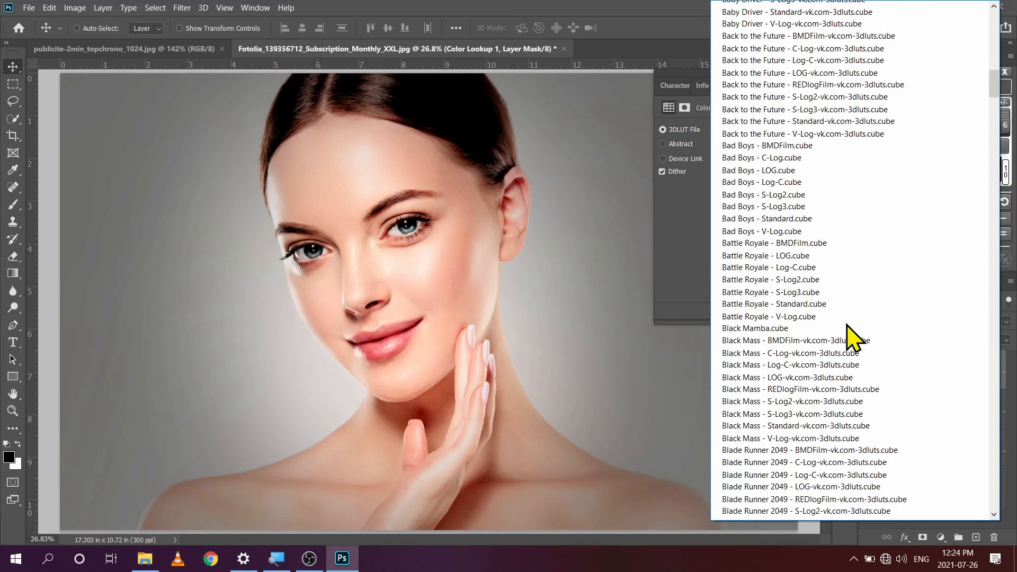
scroll(852, 339, "down", 4)
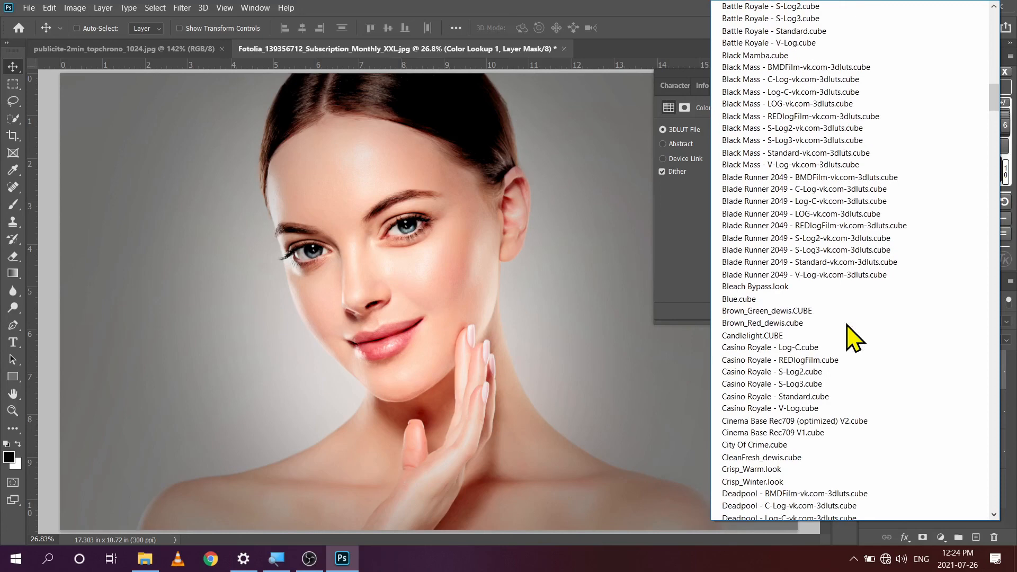
scroll(854, 336, "down", 1)
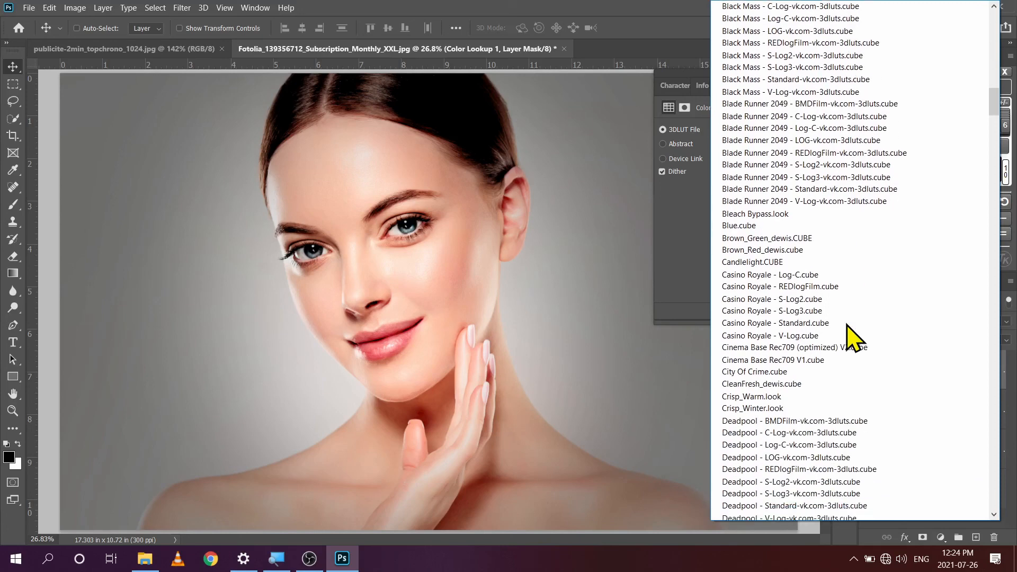
left_click(777, 397)
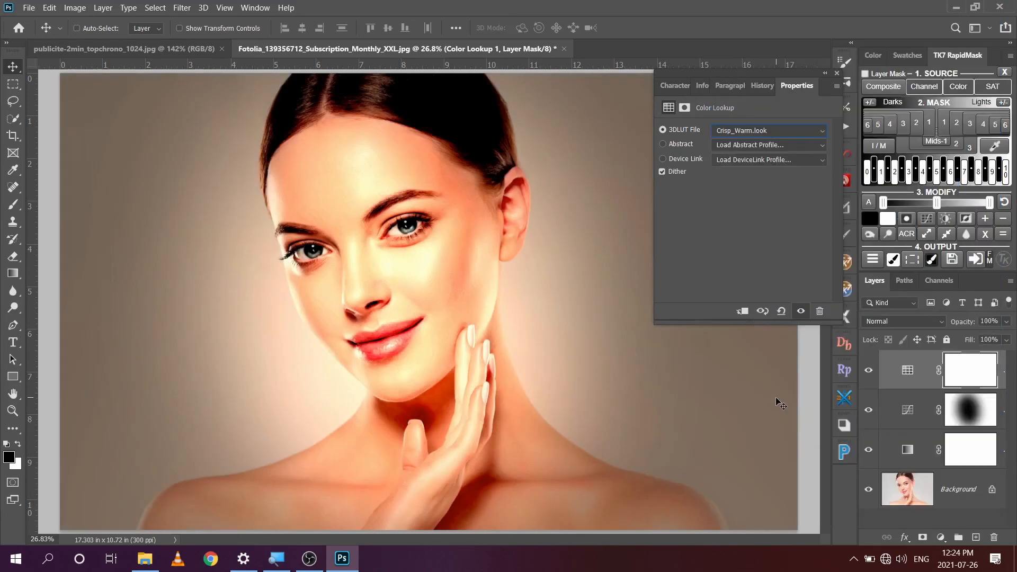
left_click(837, 72)
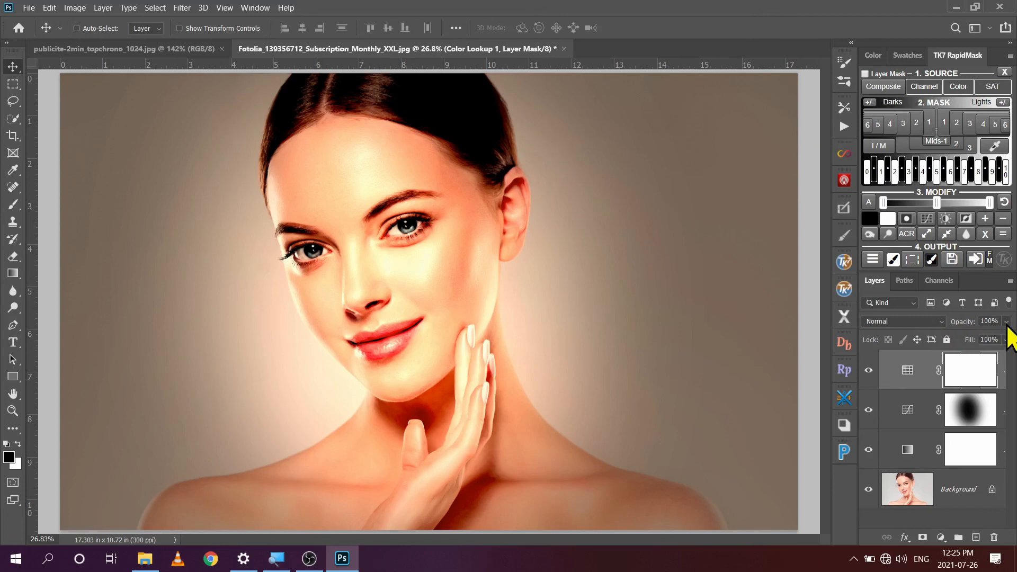
left_click_drag(1007, 321, 959, 337)
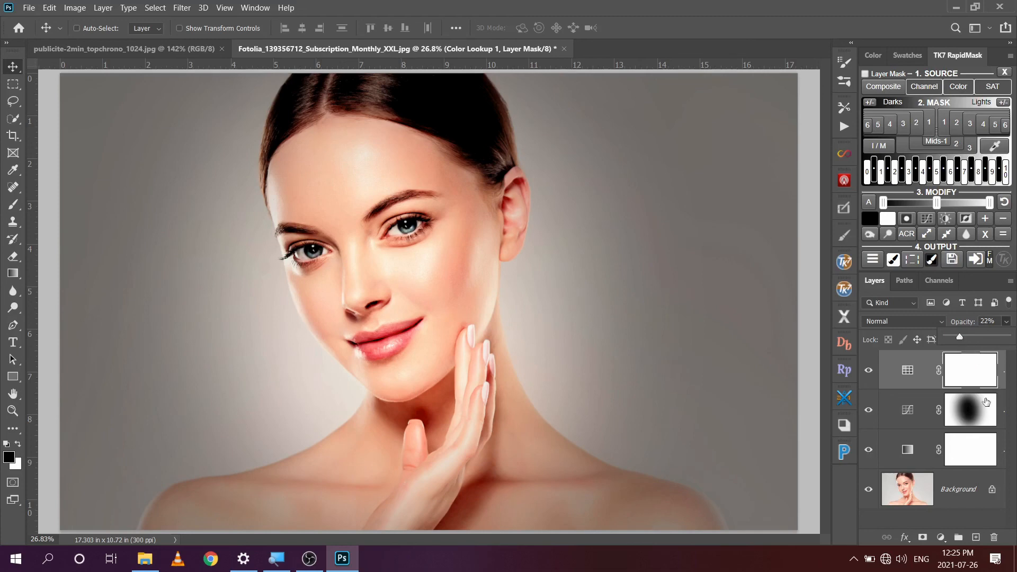
- Compare the original Background with the edited portrait, restoring the Gradient Map, Curves and Color Lookup layers one at a time in between
left_click(868, 489, "alt")
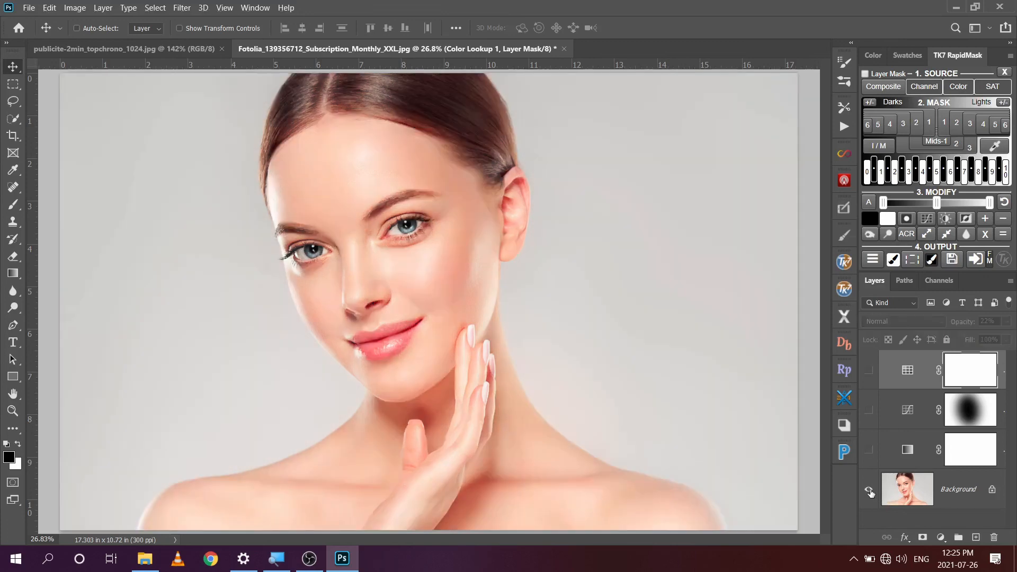
left_click(869, 490, "alt")
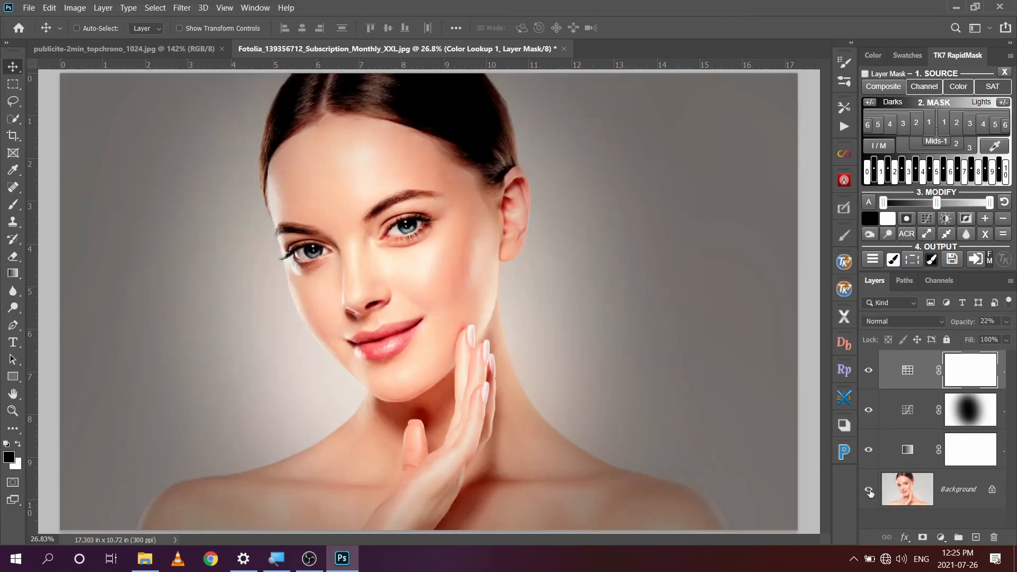
left_click(869, 491, "alt")
left_click(869, 449)
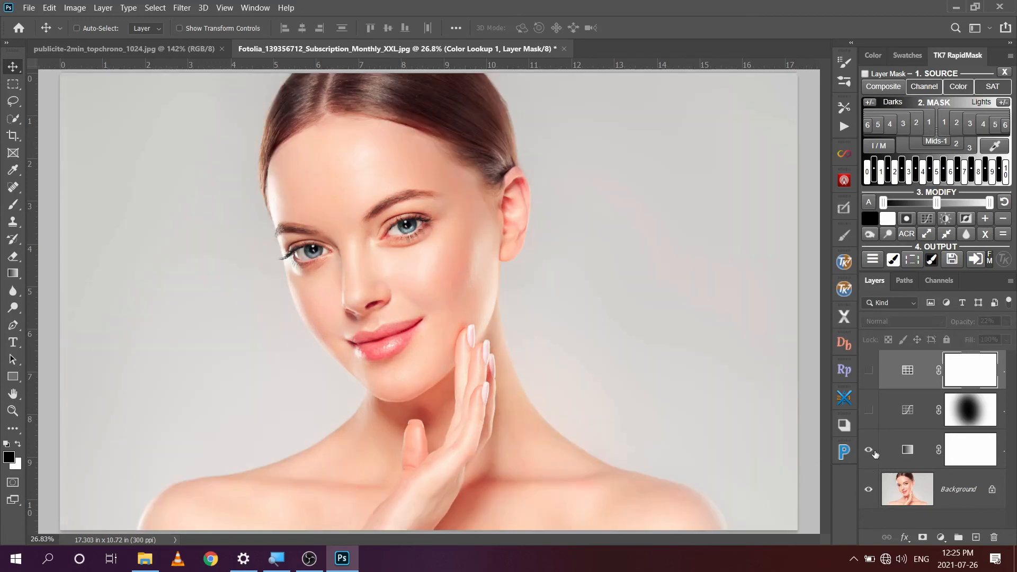
left_click(869, 411)
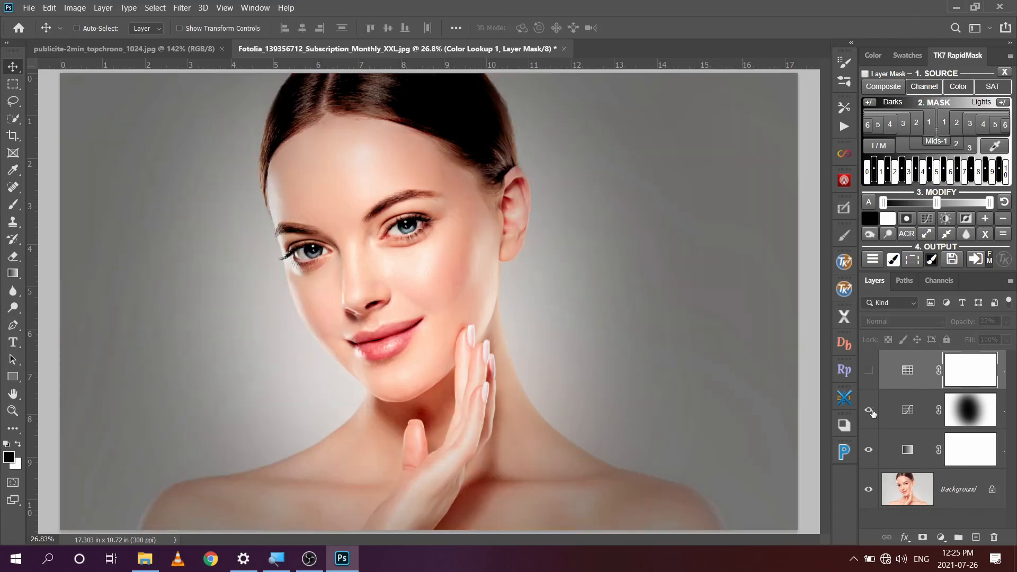
left_click(871, 373)
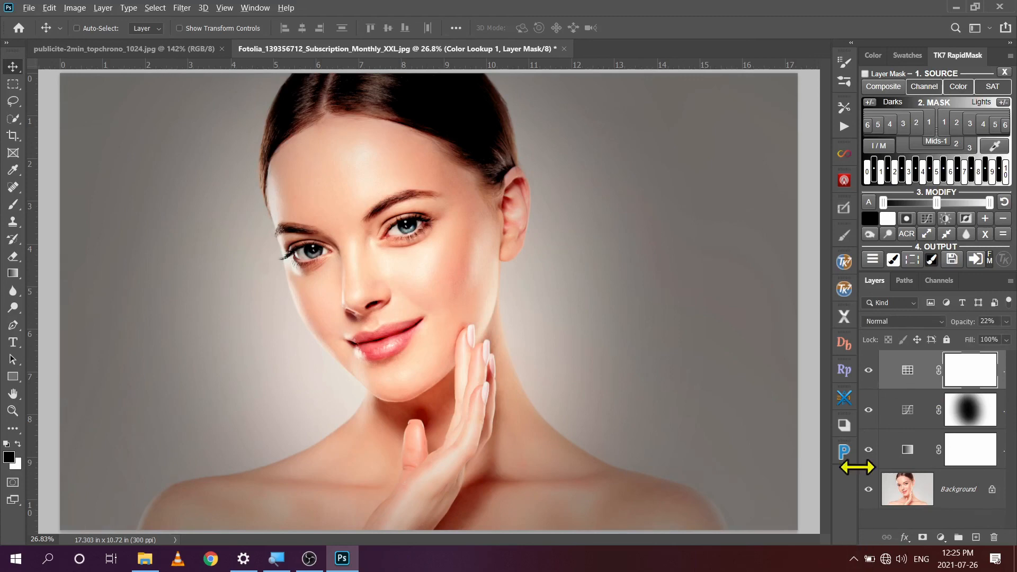
left_click(868, 489, "alt")
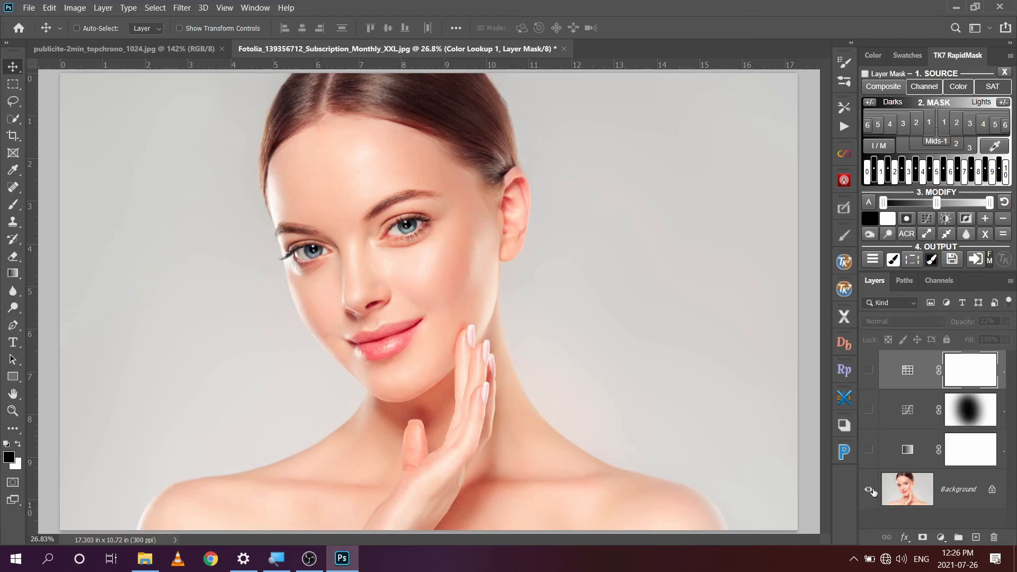
left_click(869, 490, "alt")
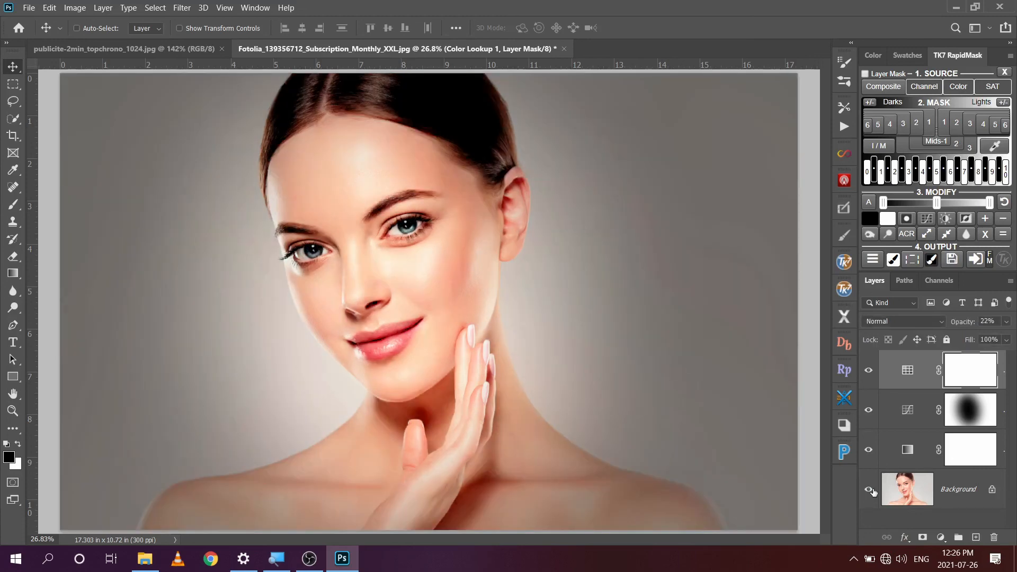